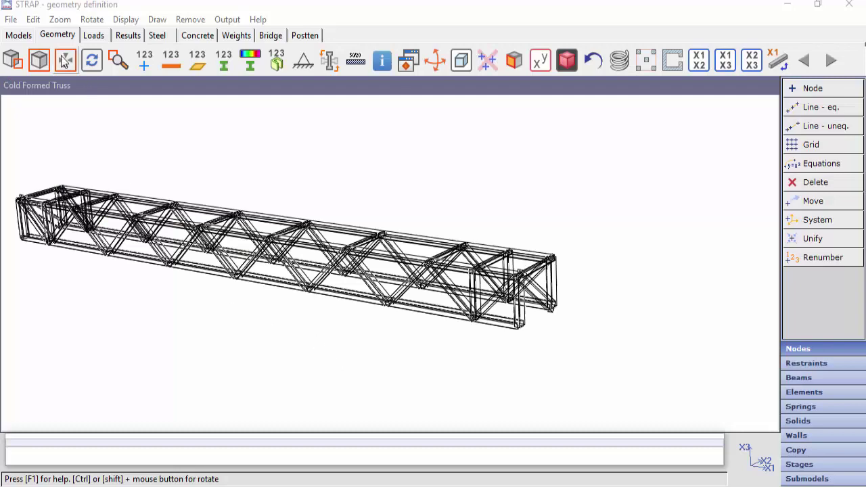
# Leave the Cold Formed Truss geometry for the models list showing 38 nodes and 82 beams.
pyautogui.click(23, 36)
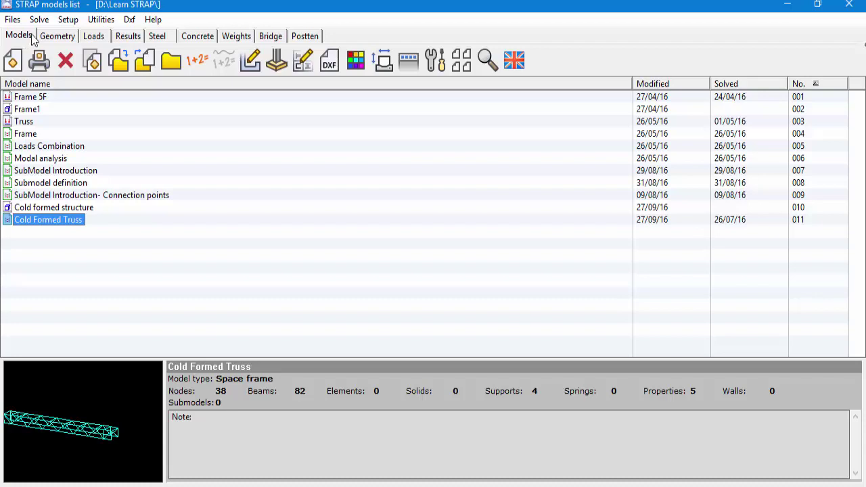
# Run Utilities > Compute section properties to open Roll forming steel.sec in the section editor.
pyautogui.click(98, 22)
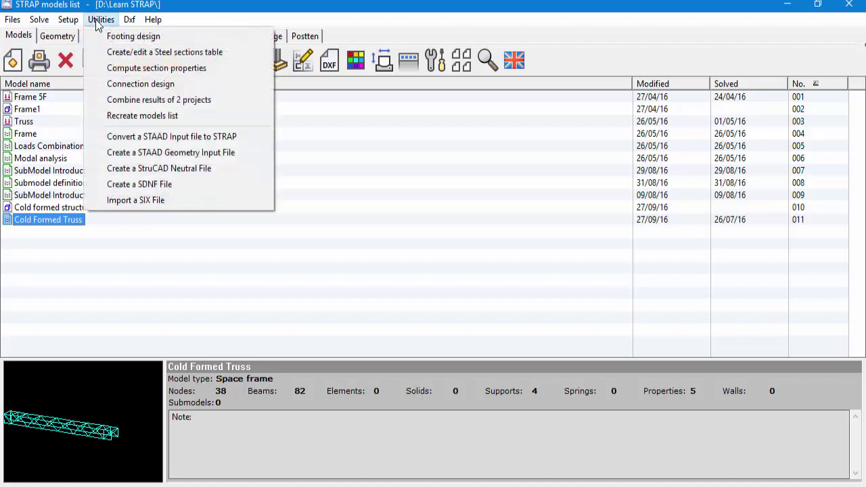
pyautogui.click(114, 68)
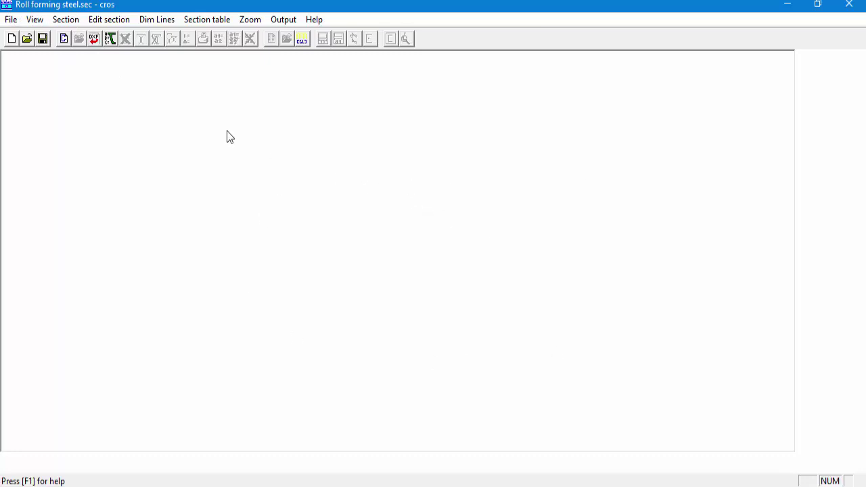
# Open the Section menu for the new-section options.
pyautogui.click(67, 22)
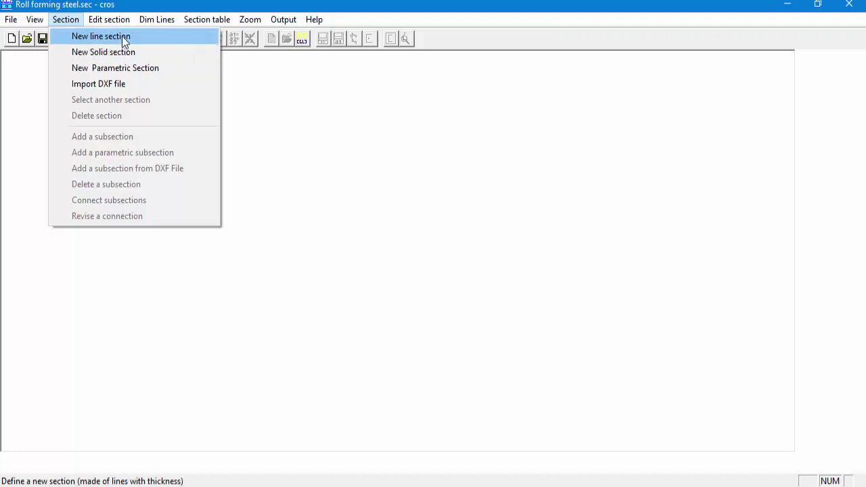
# Create line section 'Metalic' with screen dimension 150, thickness 2 and inside bend radius 2.
pyautogui.click(122, 36)
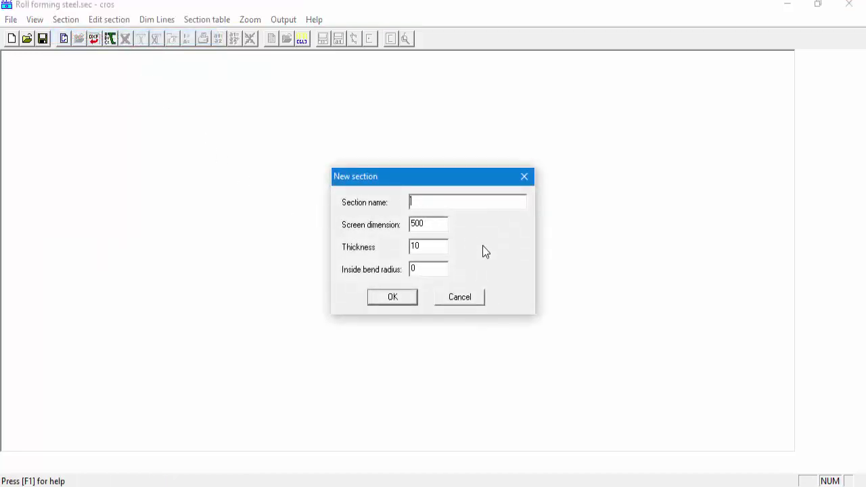
pyautogui.write('Metalic')
pyautogui.moveTo(429, 224); pyautogui.dragTo(409, 224)
pyautogui.write('150')
pyautogui.moveTo(435, 246); pyautogui.dragTo(394, 245)
pyautogui.write('2')
pyautogui.moveTo(425, 268); pyautogui.dragTo(401, 269)
pyautogui.write('2')
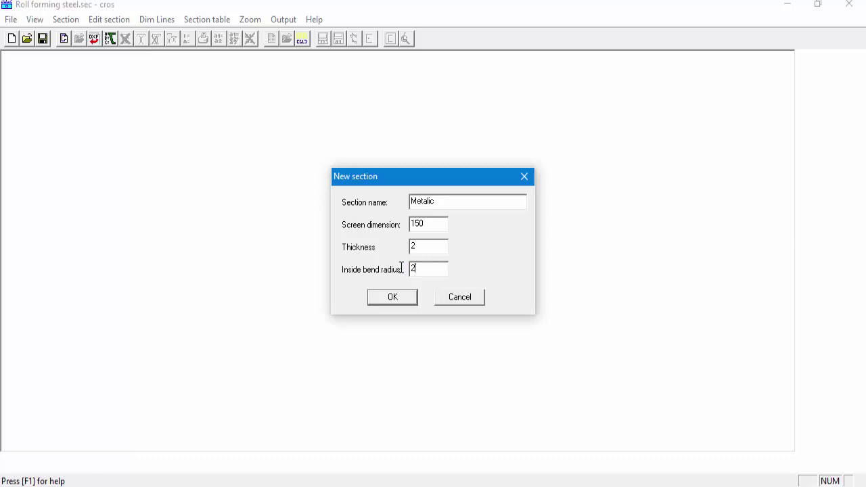
pyautogui.click(404, 297)
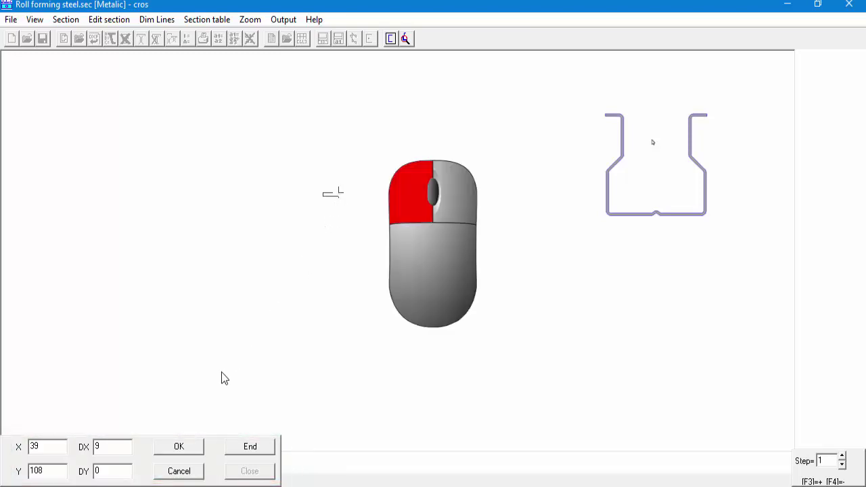
# Set the first flange segment's DX to 14.5, ending at X 44.5, Y 108.
pyautogui.click(109, 452)
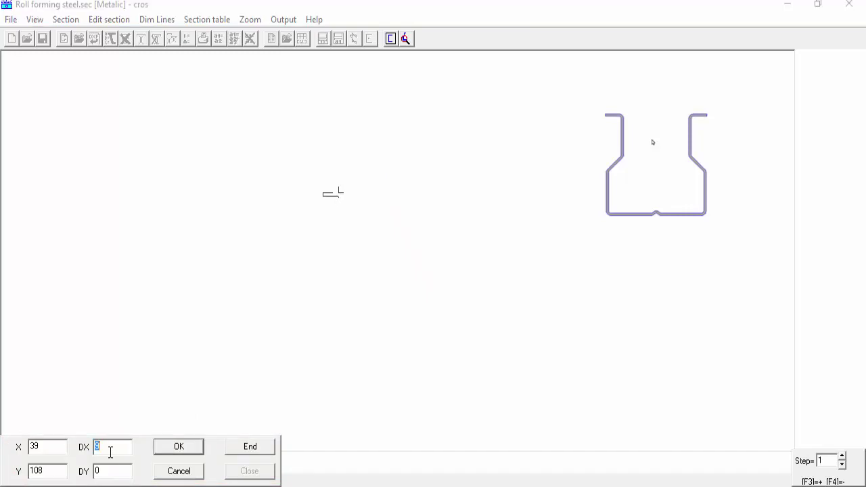
pyautogui.write('14.5')
pyautogui.click(174, 449)
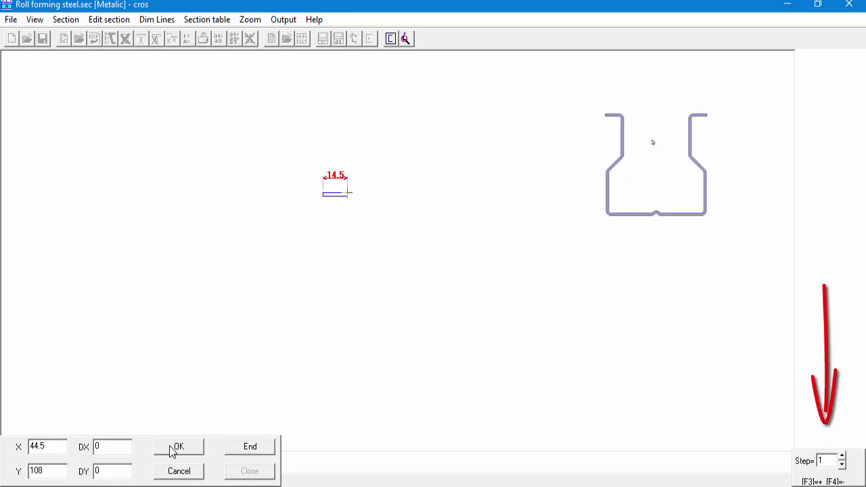
# Use a 0.5 step to draw the 33 web, 8-high slanted offset and 40 web.
pyautogui.press('F4')
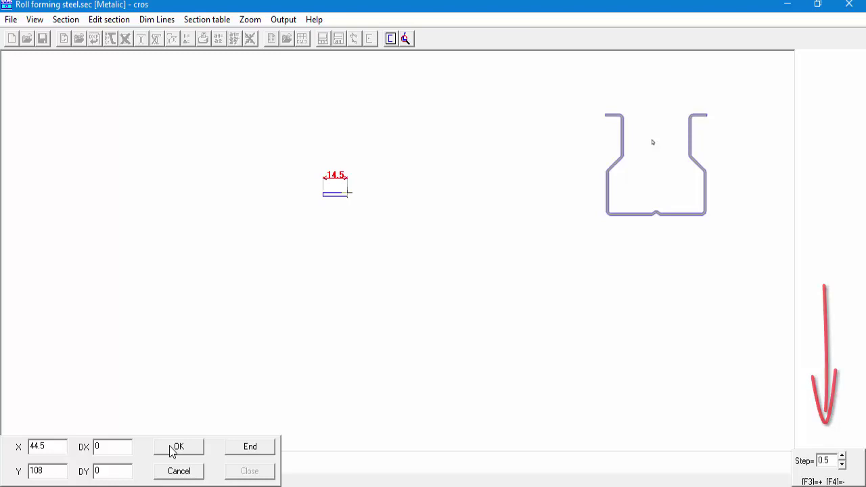
pyautogui.press('Down')
pyautogui.press('Down')
pyautogui.press('Down')
pyautogui.press('Down')
pyautogui.press('Down')
pyautogui.press('Down')
pyautogui.press('Down')
pyautogui.press('Down')
pyautogui.press('Down')
pyautogui.press('Down')
pyautogui.press('Down')
pyautogui.press('Down')
pyautogui.press('Down')
pyautogui.press('Down')
pyautogui.press('Down')
pyautogui.press('Down')
pyautogui.press('Down')
pyautogui.press('Down')
pyautogui.press('Down')
pyautogui.press('Down')
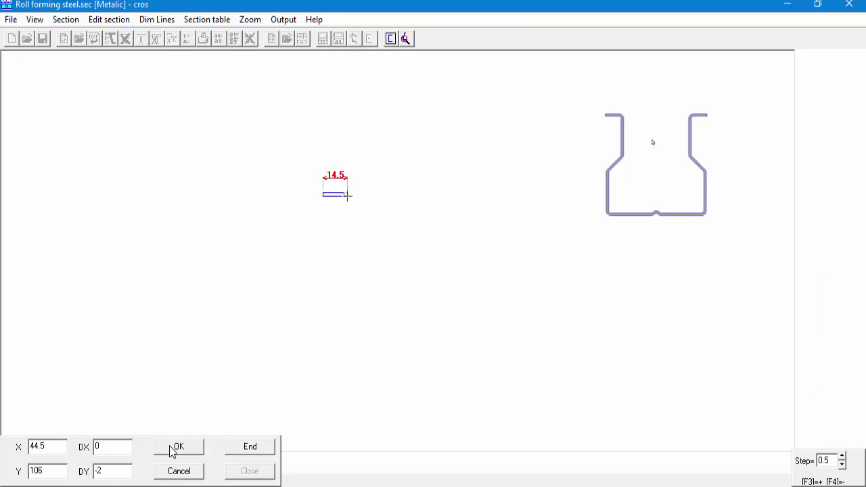
pyautogui.press('Down')
pyautogui.press('Down')
pyautogui.press('Down')
pyautogui.press('Down')
pyautogui.press('Down')
pyautogui.press('Down')
pyautogui.press('Down')
pyautogui.press('Down')
pyautogui.press('Down')
pyautogui.press('Down')
pyautogui.press('Down')
pyautogui.press('Down')
pyautogui.press('Down')
pyautogui.press('Down')
pyautogui.press('Down')
pyautogui.press('Down')
pyautogui.press('Down')
pyautogui.press('Down')
pyautogui.press('Down')
pyautogui.press('Down')
pyautogui.press('Down')
pyautogui.press('Down')
pyautogui.press('Down')
pyautogui.press('Down')
pyautogui.click(170, 447)
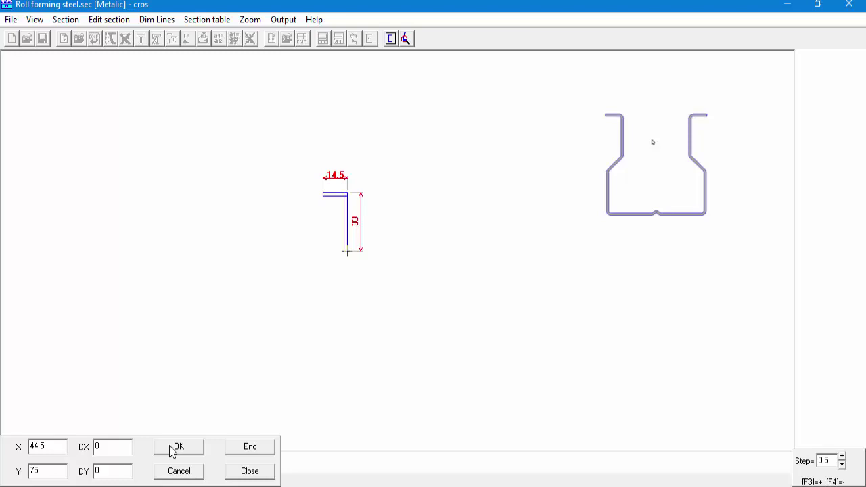
pyautogui.press('Left')
pyautogui.press('Left')
pyautogui.press('Left')
pyautogui.press('Left')
pyautogui.press('Left')
pyautogui.press('Left')
pyautogui.press('Left')
pyautogui.press('Left')
pyautogui.press('Left')
pyautogui.press('Left')
pyautogui.press('Left')
pyautogui.press('Left')
pyautogui.press('Left')
pyautogui.press('Left')
pyautogui.press('Left')
pyautogui.press('Left')
pyautogui.press('Left')
pyautogui.press('Left')
pyautogui.press('Left')
pyautogui.press('Left')
pyautogui.press('Left')
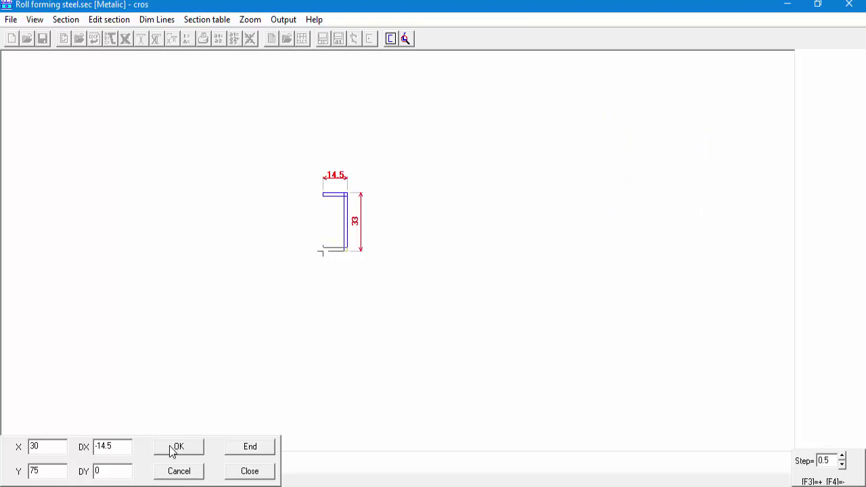
pyautogui.press('Down')
pyautogui.press('Down')
pyautogui.press('Down')
pyautogui.press('Down')
pyautogui.press('Down')
pyautogui.press('Down')
pyautogui.press('Down')
pyautogui.press('Down')
pyautogui.press('Down')
pyautogui.press('Down')
pyautogui.press('Down')
pyautogui.press('Down')
pyautogui.press('Down')
pyautogui.press('Down')
pyautogui.click(171, 447)
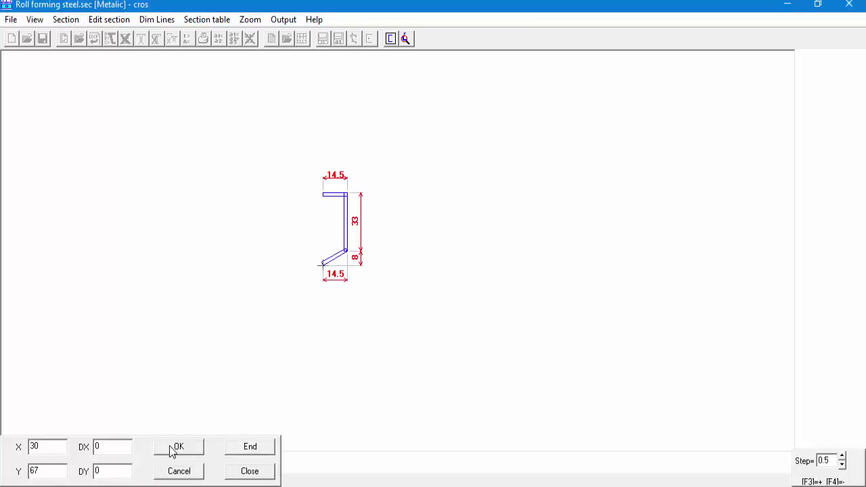
pyautogui.press('Down')
pyautogui.press('Down')
pyautogui.press('Down')
pyautogui.press('Down')
pyautogui.press('Down')
pyautogui.press('Down')
pyautogui.press('Down')
pyautogui.press('Down')
pyautogui.press('Down')
pyautogui.press('Down')
pyautogui.press('Down')
pyautogui.press('Down')
pyautogui.press('Down')
pyautogui.press('Down')
pyautogui.press('Down')
pyautogui.press('Down')
pyautogui.press('Down')
pyautogui.press('Down')
pyautogui.press('Down')
pyautogui.press('Down')
pyautogui.press('Down')
pyautogui.press('Down')
pyautogui.press('Down')
pyautogui.press('Down')
pyautogui.press('Down')
pyautogui.press('Down')
pyautogui.press('Down')
pyautogui.press('Down')
pyautogui.press('Down')
pyautogui.press('Down')
pyautogui.press('Down')
pyautogui.press('Down')
pyautogui.press('Down')
pyautogui.press('Down')
pyautogui.press('Down')
pyautogui.press('Down')
pyautogui.press('Down')
pyautogui.press('Down')
pyautogui.press('Down')
pyautogui.press('Down')
pyautogui.press('Down')
pyautogui.press('Down')
pyautogui.press('Down')
pyautogui.press('Down')
pyautogui.press('Down')
pyautogui.press('Down')
pyautogui.press('Down')
pyautogui.press('Down')
pyautogui.press('Down')
pyautogui.press('Down')
pyautogui.press('Down')
pyautogui.press('Down')
pyautogui.click(174, 448)
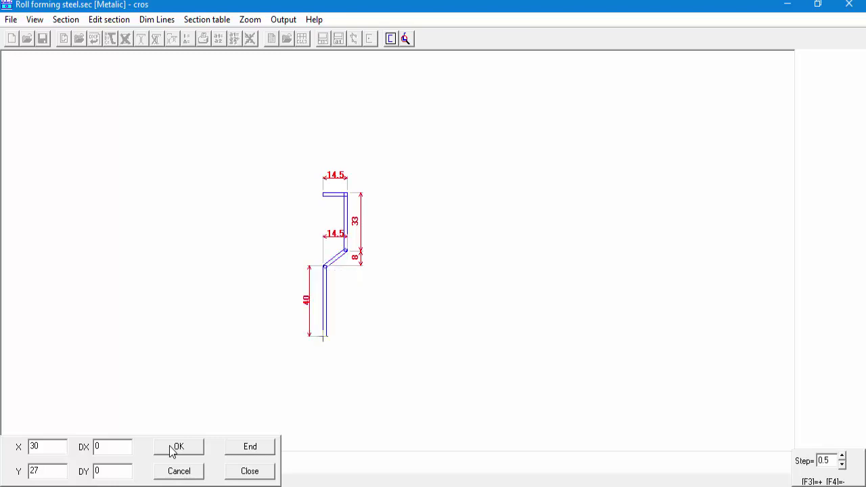
# Draw the 34.5 bottom flange, the 5-by-4 notch bend and a further 5 segment.
pyautogui.press('Right')
pyautogui.press('Right')
pyautogui.press('Right')
pyautogui.press('Right')
pyautogui.press('Right')
pyautogui.press('Right')
pyautogui.press('Right')
pyautogui.press('Right')
pyautogui.press('Right')
pyautogui.press('Right')
pyautogui.press('Right')
pyautogui.press('Right')
pyautogui.press('Right')
pyautogui.press('Right')
pyautogui.press('Right')
pyautogui.press('Right')
pyautogui.press('Right')
pyautogui.press('Right')
pyautogui.press('Right')
pyautogui.press('Right')
pyautogui.press('Right')
pyautogui.press('Right')
pyautogui.press('Right')
pyautogui.press('Right')
pyautogui.press('Right')
pyautogui.press('Right')
pyautogui.press('Right')
pyautogui.press('Right')
pyautogui.press('Right')
pyautogui.press('Right')
pyautogui.press('Right')
pyautogui.press('Right')
pyautogui.press('Right')
pyautogui.press('Right')
pyautogui.press('Right')
pyautogui.press('Right')
pyautogui.press('Right')
pyautogui.press('Right')
pyautogui.press('Right')
pyautogui.press('Right')
pyautogui.press('Right')
pyautogui.press('Right')
pyautogui.press('Right')
pyautogui.press('Right')
pyautogui.click(173, 447)
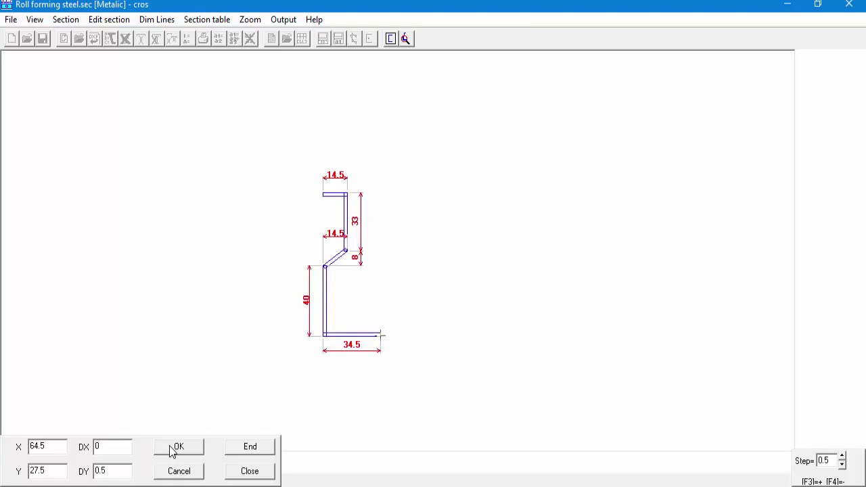
pyautogui.press('Up')
pyautogui.press('Up')
pyautogui.press('Up')
pyautogui.press('Up')
pyautogui.press('Up')
pyautogui.press('Up')
pyautogui.press('Right')
pyautogui.press('Right')
pyautogui.press('Right')
pyautogui.press('Right')
pyautogui.press('Right')
pyautogui.press('Right')
pyautogui.press('Right')
pyautogui.press('Right')
pyautogui.press('Right')
pyautogui.press('Right')
pyautogui.click(174, 447)
pyautogui.press('Down')
pyautogui.press('Down')
pyautogui.press('Down')
pyautogui.press('Down')
pyautogui.press('Down')
pyautogui.press('Down')
pyautogui.press('Down')
pyautogui.press('Down')
pyautogui.press('Right')
pyautogui.press('Right')
pyautogui.press('Right')
pyautogui.press('Right')
pyautogui.press('Right')
pyautogui.press('Right')
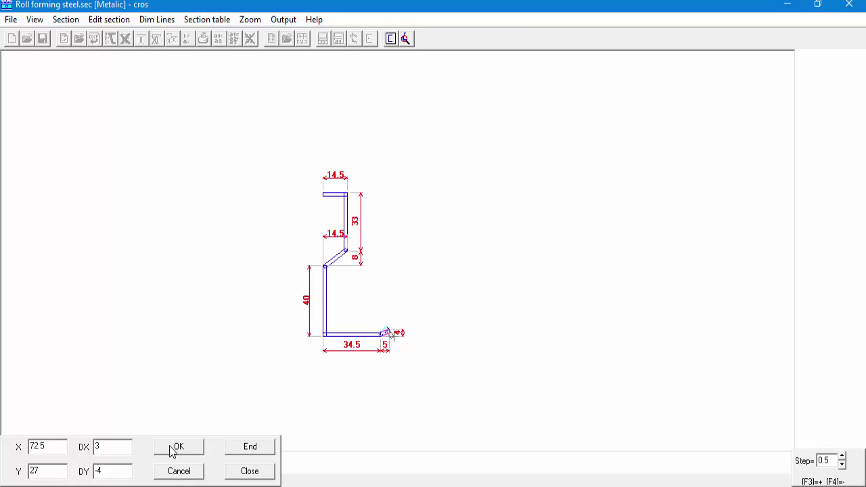
pyautogui.press('Right')
pyautogui.press('Right')
pyautogui.press('Right')
pyautogui.press('Right')
pyautogui.click(172, 451)
# Mirror the right side with a 34.5 base, 40 wall and 8-high slanted segment.
pyautogui.press('Right')
pyautogui.press('Right')
pyautogui.press('Right')
pyautogui.press('Right')
pyautogui.press('Right')
pyautogui.press('Right')
pyautogui.press('Right')
pyautogui.press('Right')
pyautogui.press('Right')
pyautogui.press('Right')
pyautogui.press('Right')
pyautogui.press('Right')
pyautogui.press('Right')
pyautogui.press('Right')
pyautogui.press('Right')
pyautogui.press('Right')
pyautogui.press('Right')
pyautogui.press('Right')
pyautogui.press('Right')
pyautogui.press('Right')
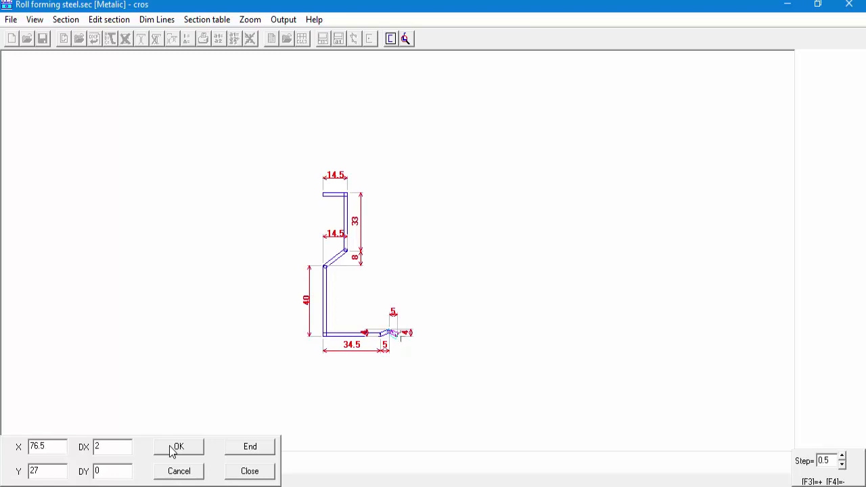
pyautogui.press('Right')
pyautogui.press('Right')
pyautogui.press('Right')
pyautogui.press('Right')
pyautogui.press('Right')
pyautogui.press('Right')
pyautogui.press('Right')
pyautogui.press('Right')
pyautogui.press('Right')
pyautogui.press('Right')
pyautogui.press('Right')
pyautogui.press('Right')
pyautogui.press('Right')
pyautogui.press('Right')
pyautogui.press('Right')
pyautogui.press('Right')
pyautogui.press('Right')
pyautogui.press('Right')
pyautogui.press('Right')
pyautogui.press('Right')
pyautogui.press('Right')
pyautogui.press('Right')
pyautogui.press('Right')
pyautogui.press('Right')
pyautogui.press('Right')
pyautogui.press('Right')
pyautogui.press('Right')
pyautogui.press('Right')
pyautogui.press('Right')
pyautogui.press('Right')
pyautogui.press('Right')
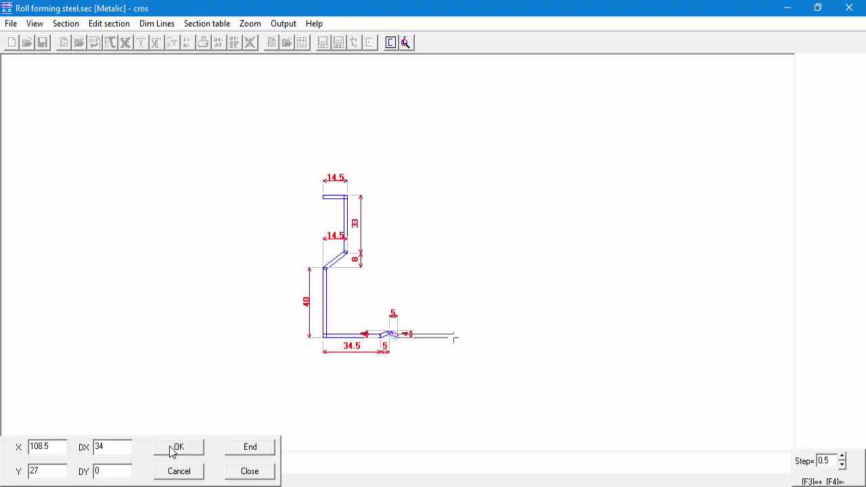
pyautogui.click(169, 447)
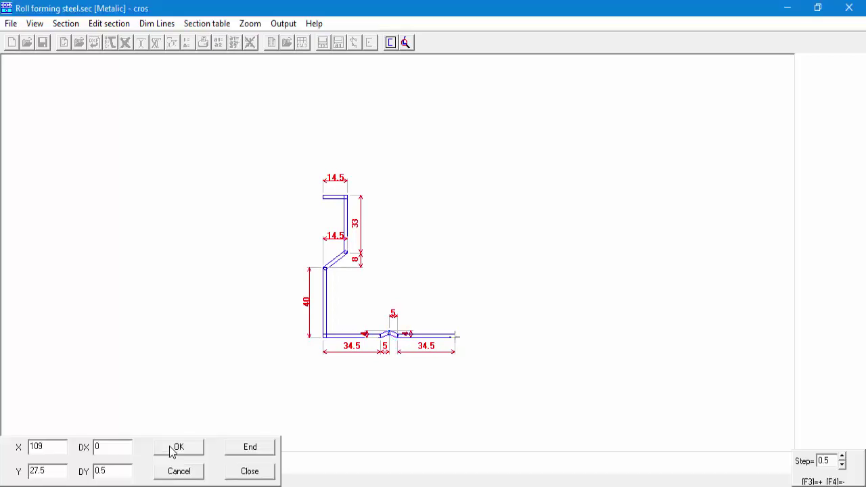
pyautogui.press('Up')
pyautogui.press('Up')
pyautogui.press('Up')
pyautogui.press('Up')
pyautogui.press('Up')
pyautogui.press('Up')
pyautogui.press('Up')
pyautogui.press('Up')
pyautogui.press('Up')
pyautogui.press('Up')
pyautogui.press('Up')
pyautogui.press('Up')
pyautogui.press('Up')
pyautogui.press('Up')
pyautogui.press('Up')
pyautogui.press('Up')
pyautogui.press('Up')
pyautogui.press('Up')
pyautogui.press('Up')
pyautogui.press('Up')
pyautogui.press('Up')
pyautogui.press('Up')
pyautogui.press('Up')
pyautogui.press('Up')
pyautogui.press('Up')
pyautogui.press('Up')
pyautogui.press('Up')
pyautogui.press('Up')
pyautogui.press('Up')
pyautogui.press('Up')
pyautogui.press('Up')
pyautogui.press('Up')
pyautogui.click(170, 447)
pyautogui.press('Left')
pyautogui.press('Left')
pyautogui.press('Left')
pyautogui.press('Left')
pyautogui.press('Left')
pyautogui.press('Left')
pyautogui.press('Left')
pyautogui.press('Left')
pyautogui.press('Left')
pyautogui.press('Left')
pyautogui.press('Left')
pyautogui.press('Left')
pyautogui.press('Left')
pyautogui.press('Left')
pyautogui.press('Left')
pyautogui.press('Left')
pyautogui.press('Left')
pyautogui.press('Left')
pyautogui.press('Left')
pyautogui.press('Left')
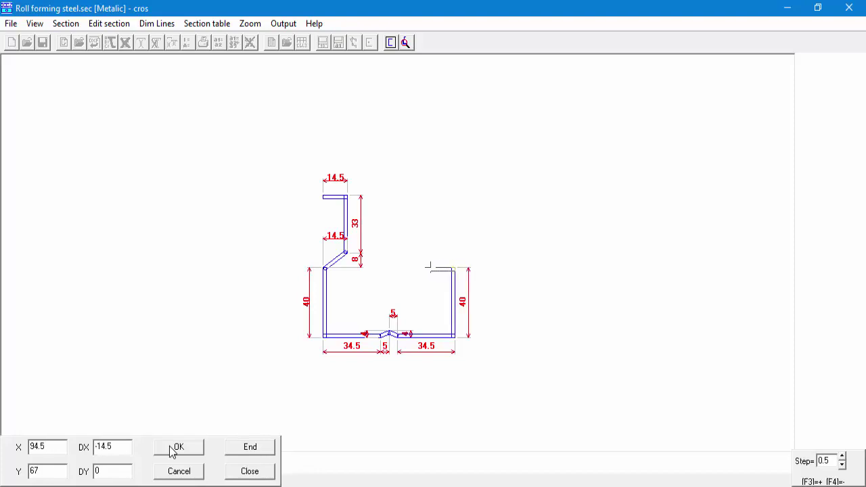
pyautogui.press('Up')
pyautogui.press('Up')
pyautogui.press('Up')
pyautogui.press('Up')
pyautogui.press('Up')
pyautogui.press('Up')
pyautogui.press('Up')
pyautogui.press('Up')
pyautogui.press('Up')
pyautogui.press('Up')
pyautogui.press('Up')
pyautogui.press('Up')
pyautogui.press('Up')
pyautogui.press('Up')
pyautogui.press('Up')
pyautogui.press('Up')
pyautogui.press('Up')
pyautogui.press('Down')
pyautogui.click(178, 447)
# Add the right 33 vertical leg and 14.5 top flange, then end the outline.
pyautogui.press('Up')
pyautogui.press('Up')
pyautogui.press('Up')
pyautogui.press('Up')
pyautogui.press('Up')
pyautogui.press('Up')
pyautogui.press('Up')
pyautogui.press('Up')
pyautogui.press('Up')
pyautogui.press('Up')
pyautogui.press('Up')
pyautogui.press('Up')
pyautogui.press('Up')
pyautogui.press('Up')
pyautogui.press('Up')
pyautogui.press('Up')
pyautogui.press('Up')
pyautogui.press('Up')
pyautogui.press('Up')
pyautogui.press('Up')
pyautogui.press('Up')
pyautogui.press('Up')
pyautogui.press('Up')
pyautogui.press('Up')
pyautogui.press('Up')
pyautogui.press('Up')
pyautogui.press('Up')
pyautogui.press('Up')
pyautogui.press('Up')
pyautogui.press('Up')
pyautogui.press('Up')
pyautogui.press('Up')
pyautogui.press('Up')
pyautogui.press('Up')
pyautogui.press('Up')
pyautogui.press('Up')
pyautogui.press('Up')
pyautogui.press('Up')
pyautogui.click(178, 447)
pyautogui.press('Right')
pyautogui.press('Right')
pyautogui.press('Right')
pyautogui.press('Right')
pyautogui.press('Right')
pyautogui.press('Right')
pyautogui.press('Right')
pyautogui.press('Right')
pyautogui.press('Right')
pyautogui.press('Right')
pyautogui.press('Right')
pyautogui.press('Right')
pyautogui.press('Right')
pyautogui.press('Right')
pyautogui.press('Right')
pyautogui.press('Right')
pyautogui.press('Right')
pyautogui.press('Right')
pyautogui.press('Right')
pyautogui.press('Right')
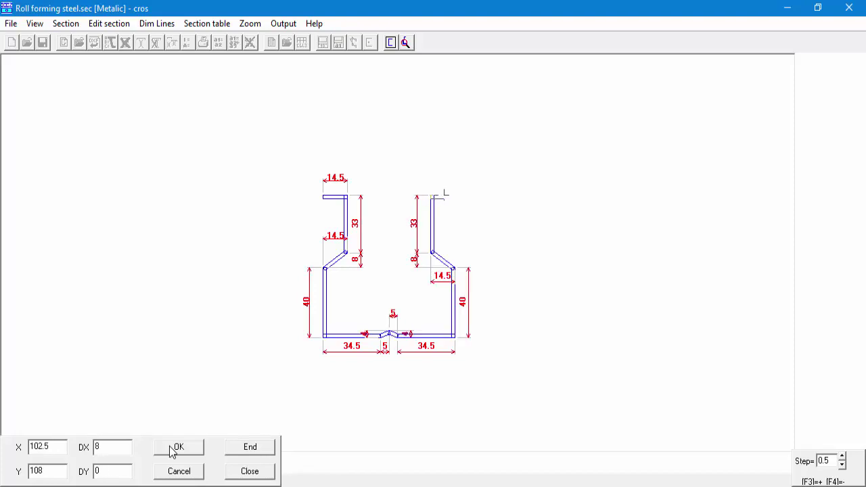
pyautogui.press('Right')
pyautogui.press('Right')
pyautogui.press('Right')
pyautogui.press('Right')
pyautogui.press('Right')
pyautogui.press('Right')
pyautogui.press('Right')
pyautogui.click(173, 450)
pyautogui.click(173, 451)
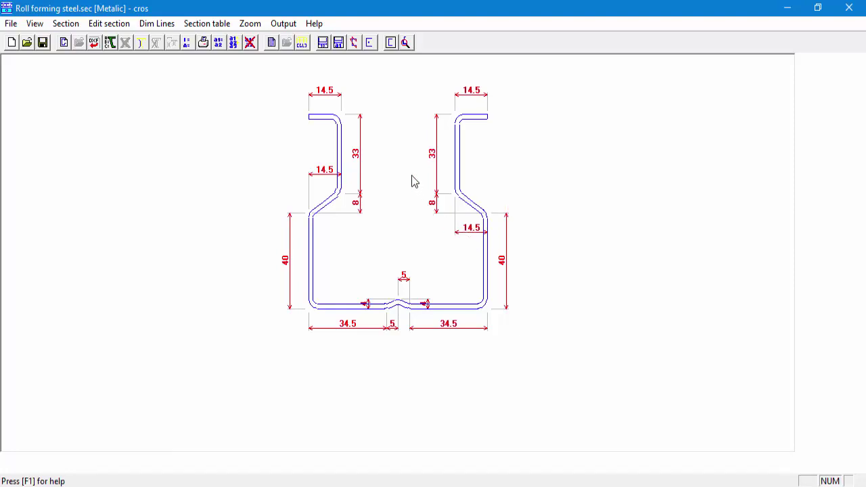
pyautogui.click(371, 46)
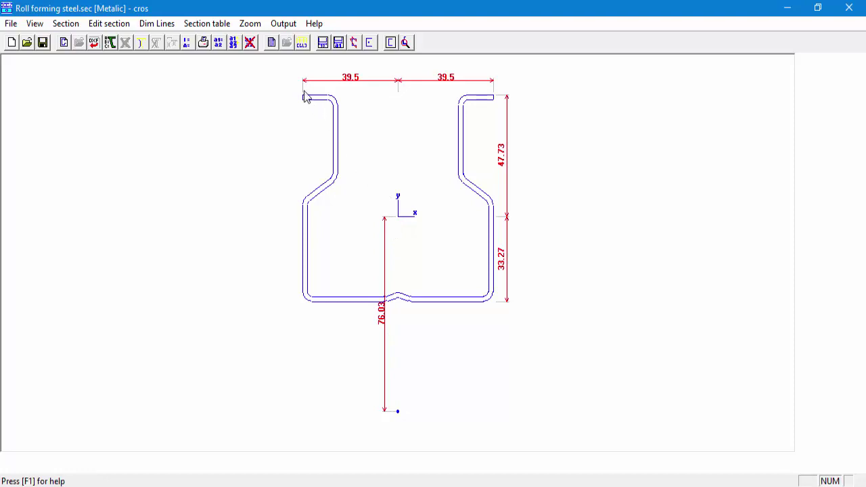
pyautogui.click(323, 43)
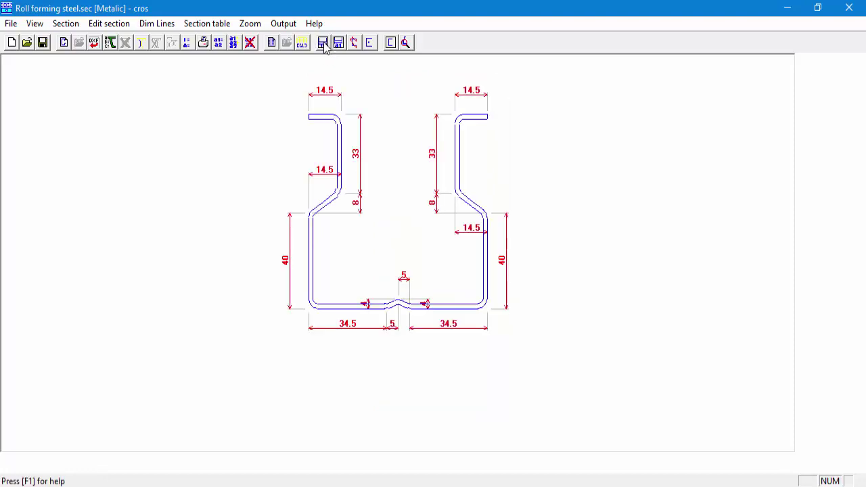
pyautogui.click(187, 45)
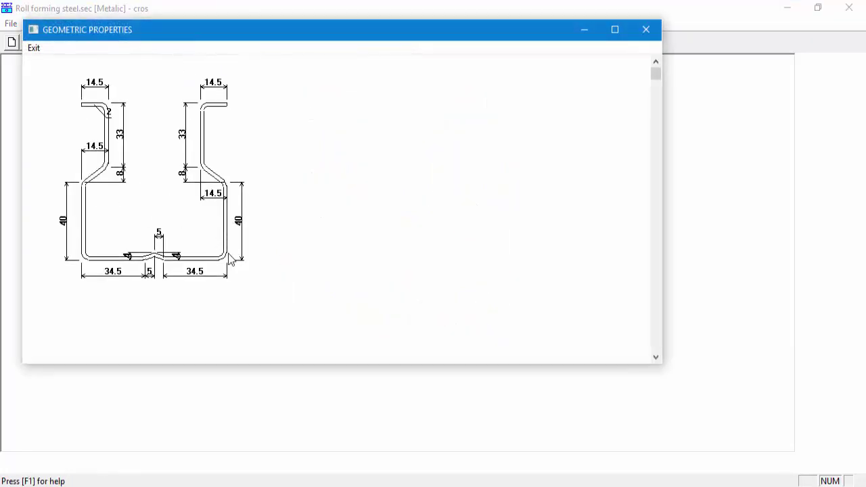
pyautogui.scroll(-3, 232, 260)
pyautogui.scroll(-2, 232, 262)
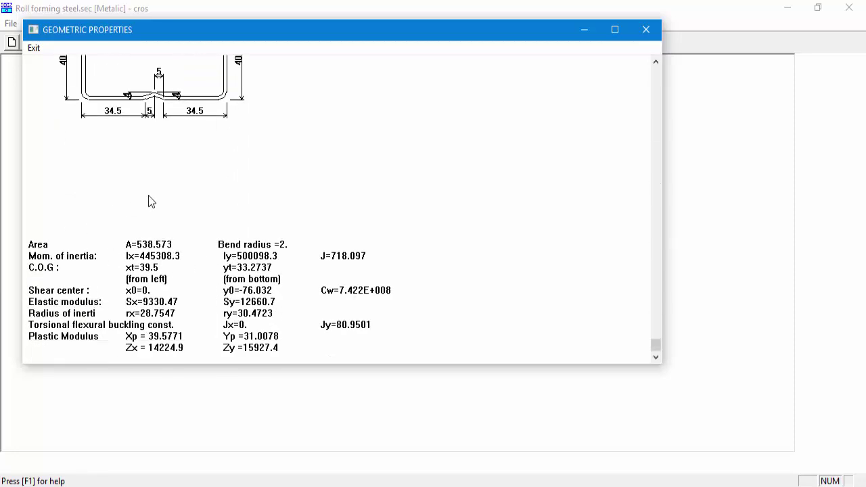
pyautogui.click(36, 46)
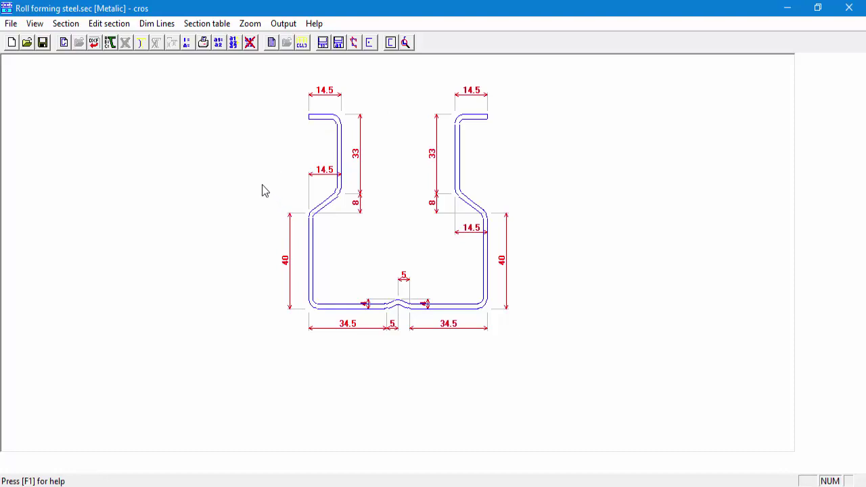
# Create a new section table from the Section table menu, proposed as Metalic.
pyautogui.click(216, 24)
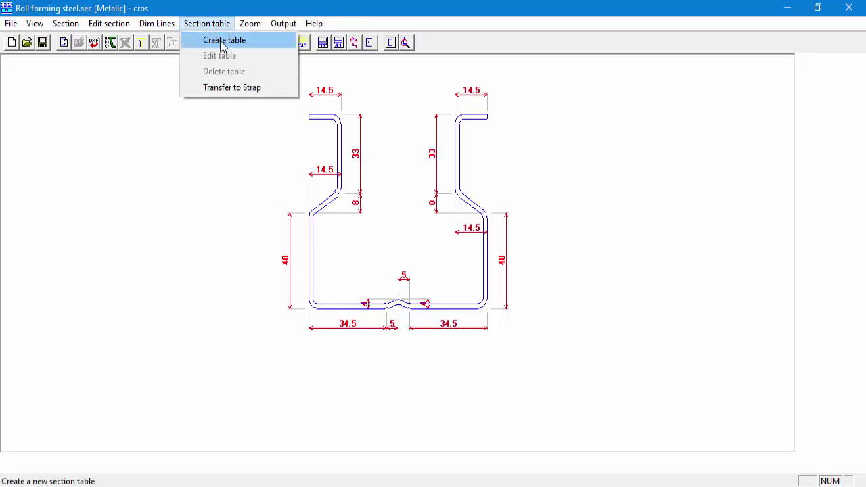
pyautogui.click(223, 42)
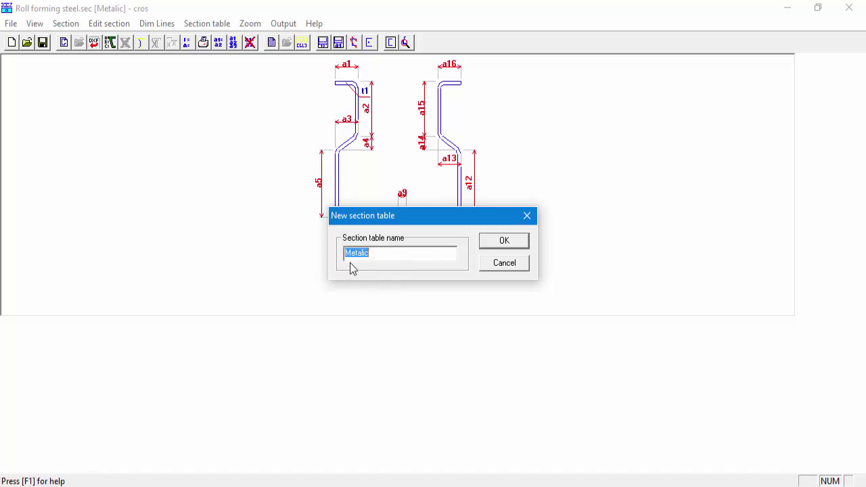
# Accept the table name Metalic to show the Section dimensions grid.
pyautogui.click(501, 248)
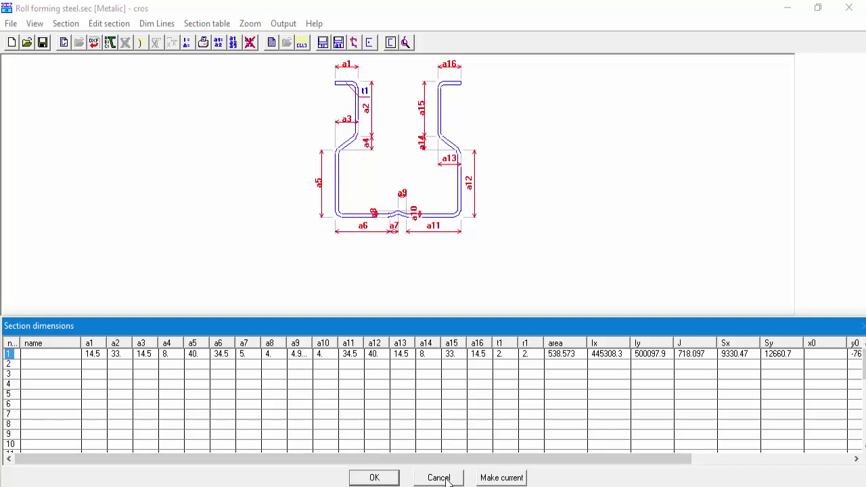
# Cancel the dimensions table, then set a16=a1, a15=a2, a14=a4 and a13=a3.
pyautogui.click(447, 480)
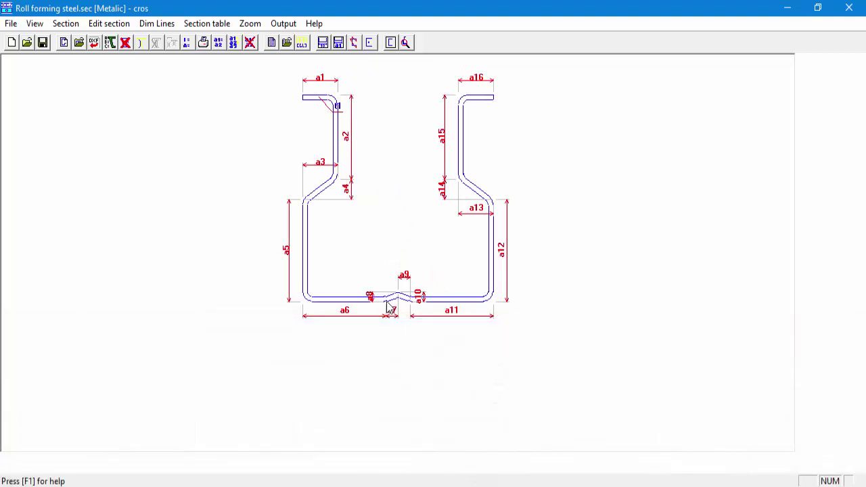
pyautogui.click(218, 44)
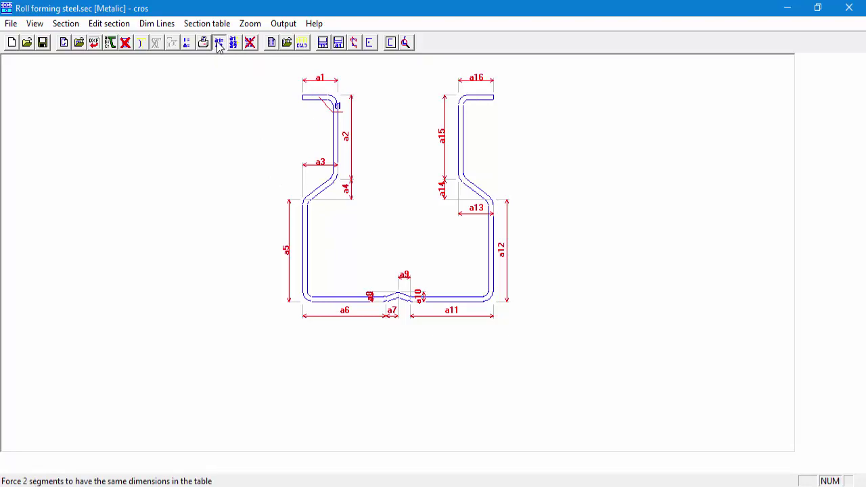
pyautogui.click(478, 80)
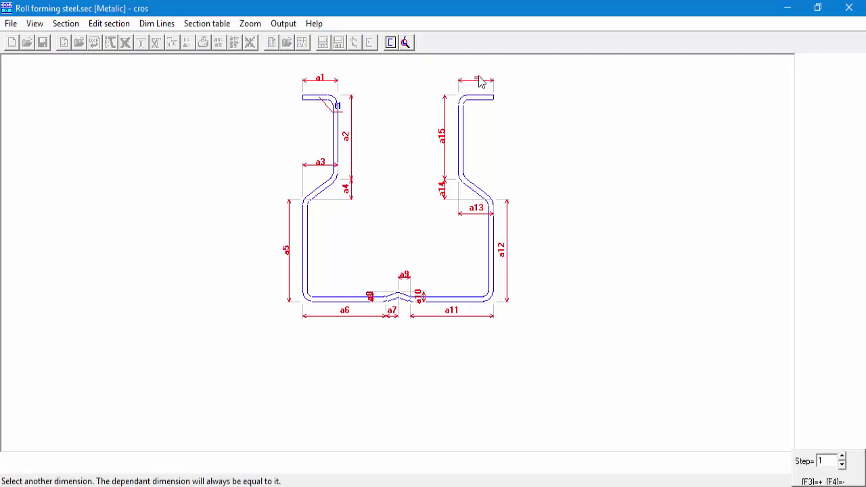
pyautogui.click(322, 81)
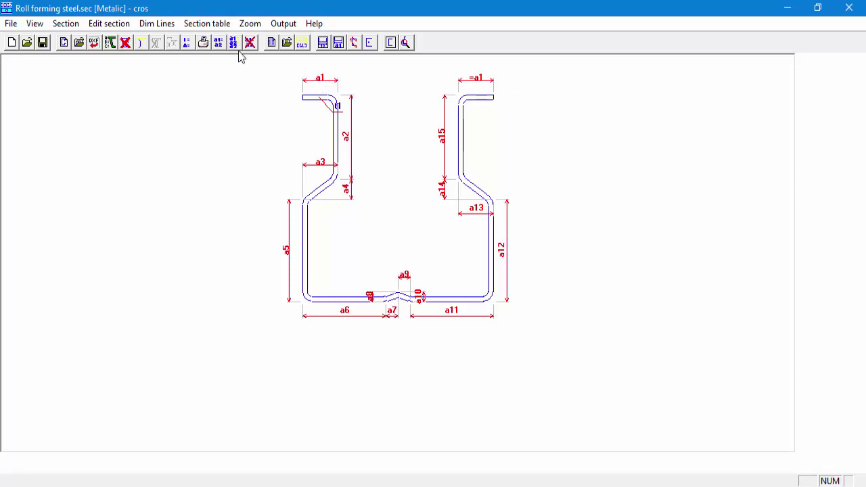
pyautogui.click(218, 43)
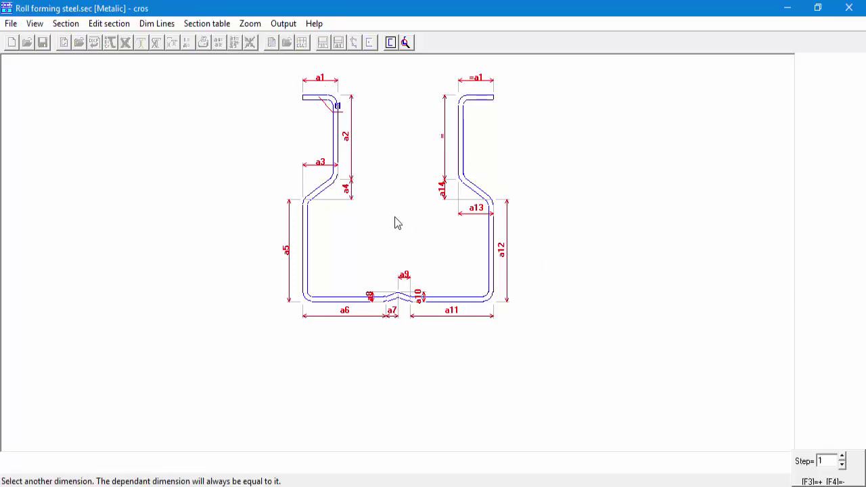
pyautogui.click(344, 138)
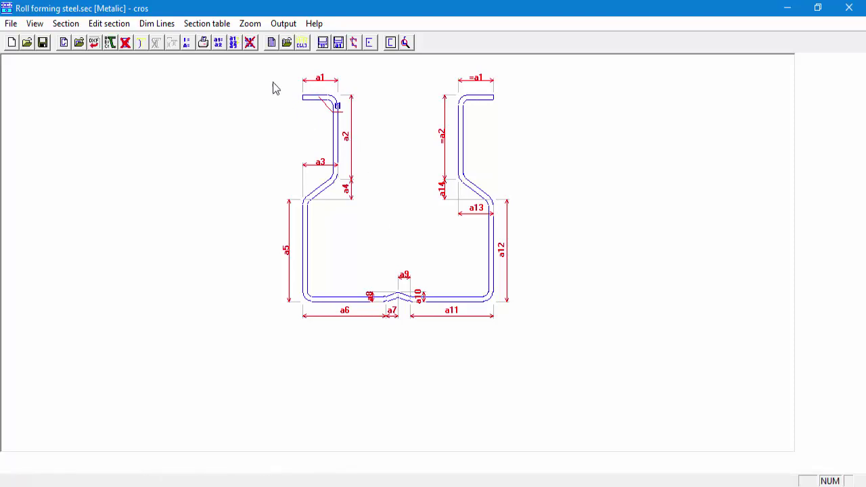
pyautogui.click(218, 42)
pyautogui.click(443, 192)
pyautogui.click(346, 189)
pyautogui.click(218, 42)
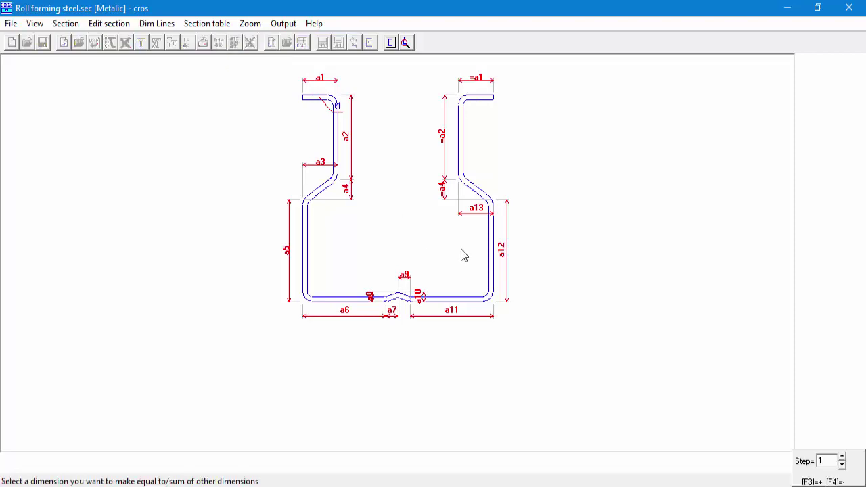
pyautogui.click(477, 207)
pyautogui.click(322, 163)
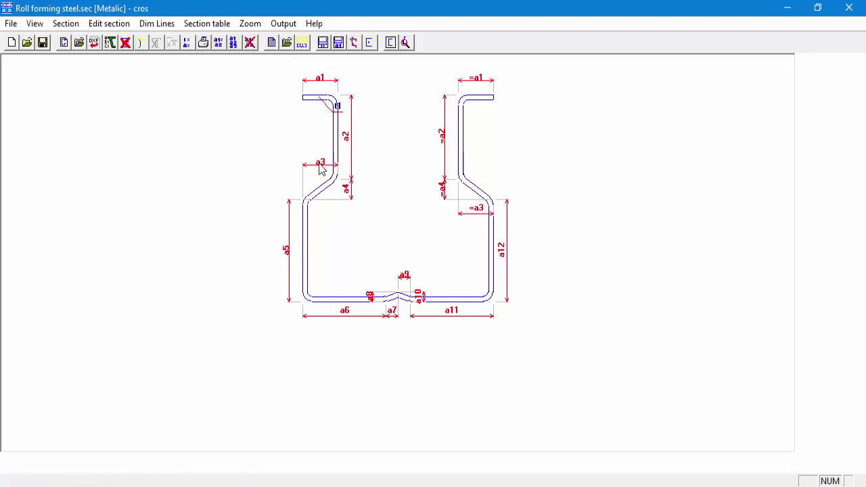
# Link a12=a5, a11=a6, a10=a8 and a9=a7 with Equal dimensions.
pyautogui.click(218, 42)
pyautogui.click(501, 250)
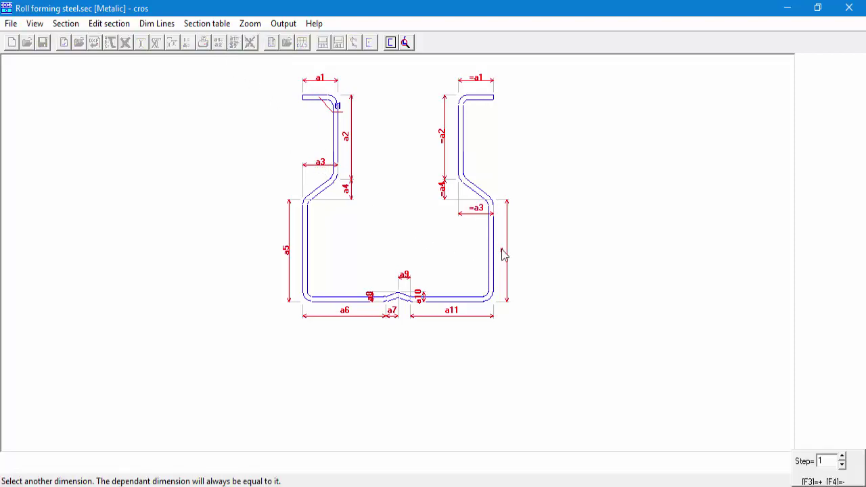
pyautogui.click(287, 251)
pyautogui.click(218, 42)
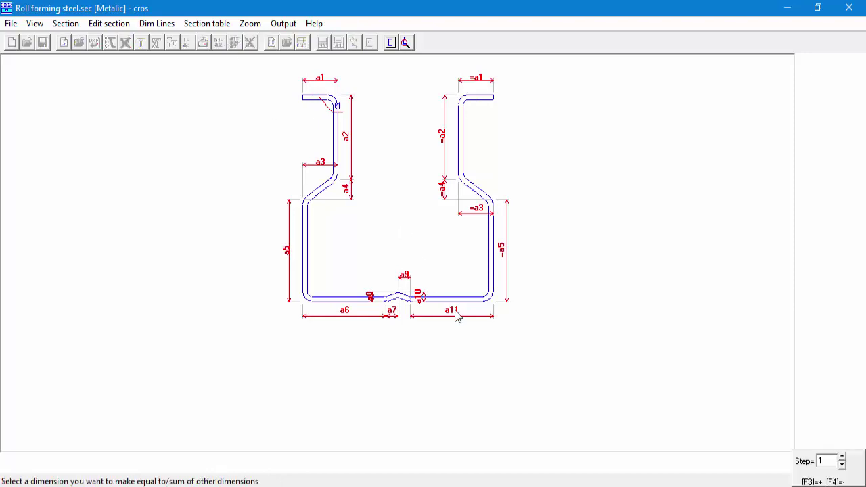
pyautogui.click(456, 316)
pyautogui.click(346, 313)
pyautogui.click(218, 43)
pyautogui.click(418, 296)
pyautogui.click(370, 296)
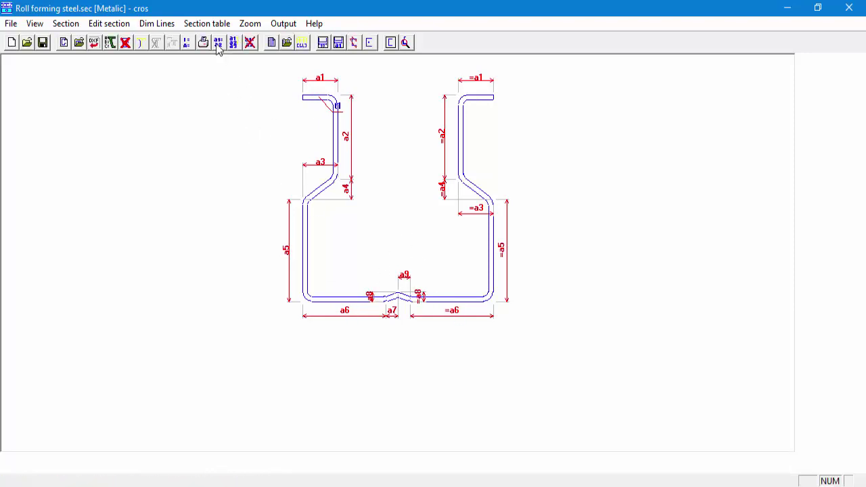
pyautogui.click(218, 42)
pyautogui.click(404, 275)
pyautogui.click(391, 313)
# Create a new section table named Metalic and name its first section 20820.
pyautogui.click(209, 25)
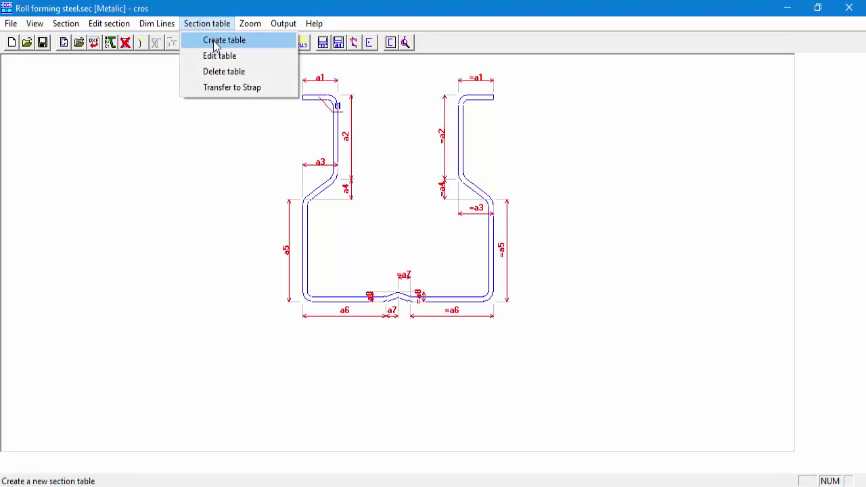
pyautogui.click(215, 41)
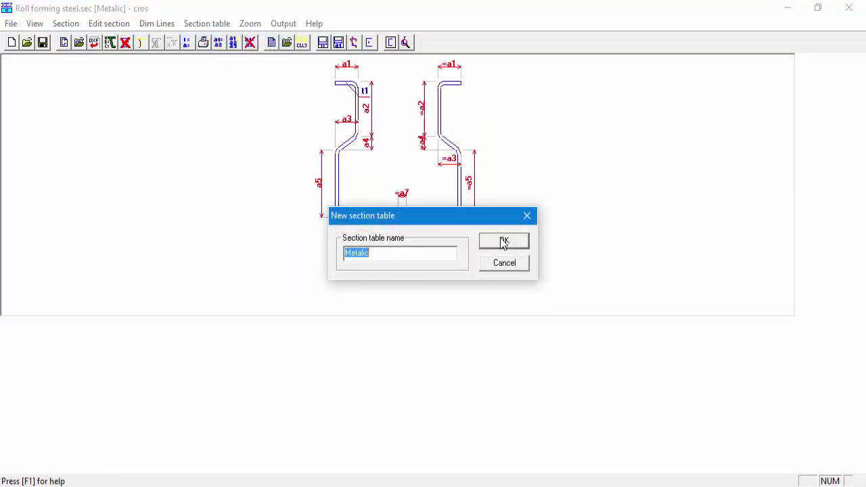
pyautogui.click(501, 242)
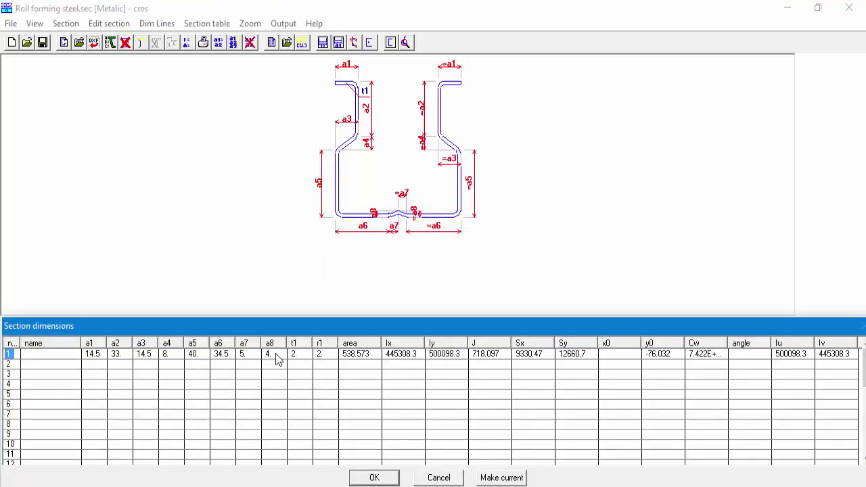
pyautogui.click(54, 353)
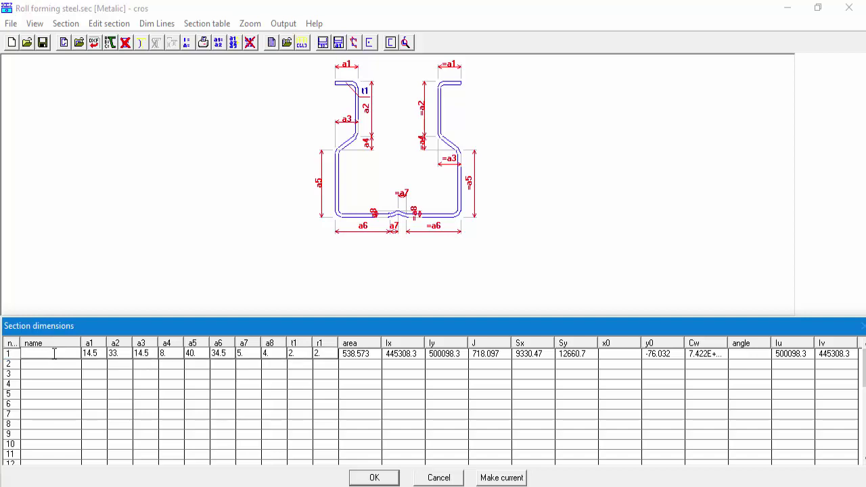
pyautogui.write('20820')
# Add section 21120 with dimensions 14.5, 33, 14.5, 8, 70, 34.5, 5, 4, 2, 2.
pyautogui.click(50, 364)
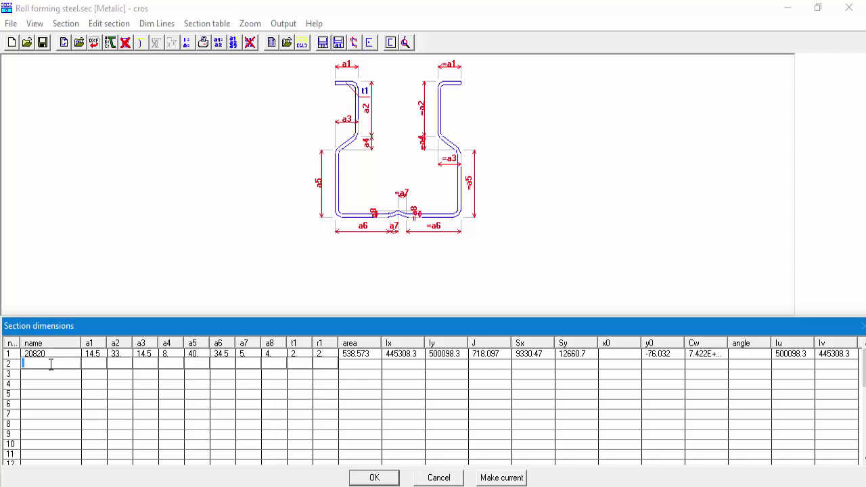
pyautogui.write('2')
pyautogui.write('1')
pyautogui.write('120')
pyautogui.write('14')
pyautogui.write('.5')
pyautogui.press('Tab')
pyautogui.write('33')
pyautogui.write('14.5')
pyautogui.write('734')
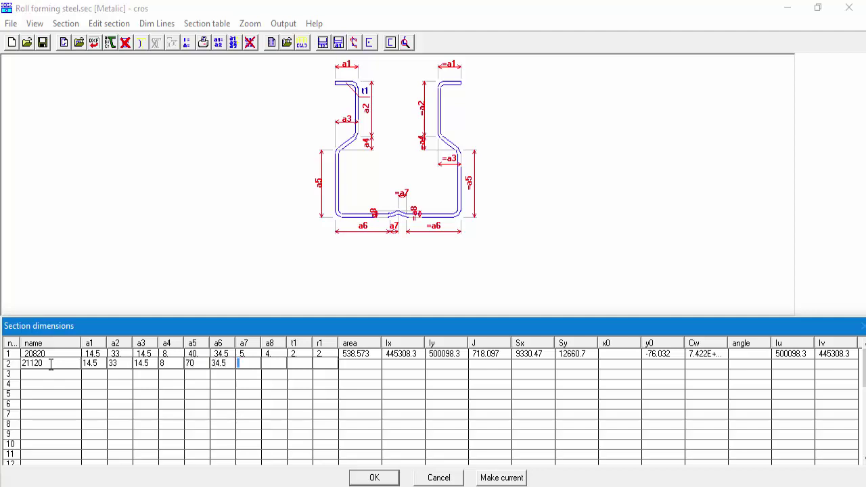
pyautogui.write('5')
pyautogui.write('2')
pyautogui.write('2')
pyautogui.press('Return')
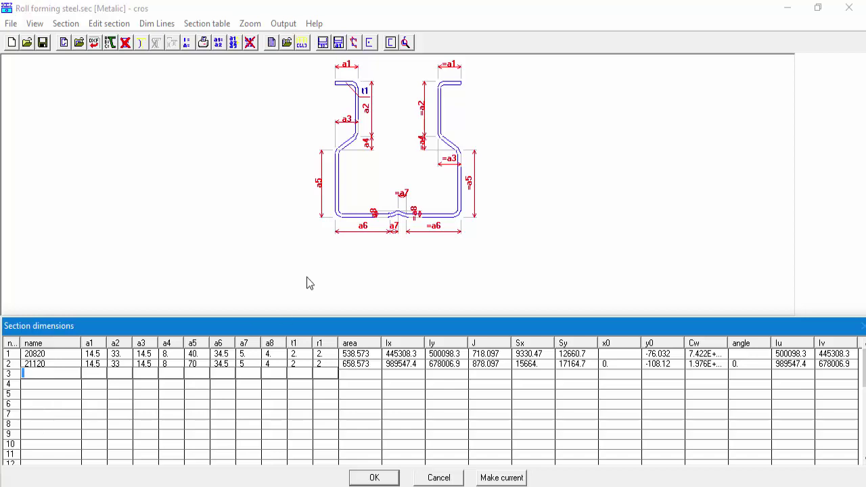
# Make section 21120 the current profile and display its drawing with numeric dimension values.
pyautogui.click(12, 366)
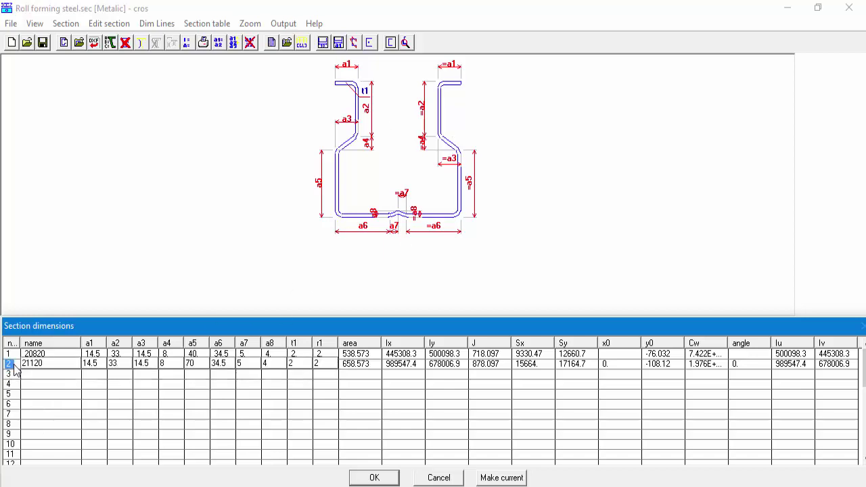
pyautogui.click(505, 478)
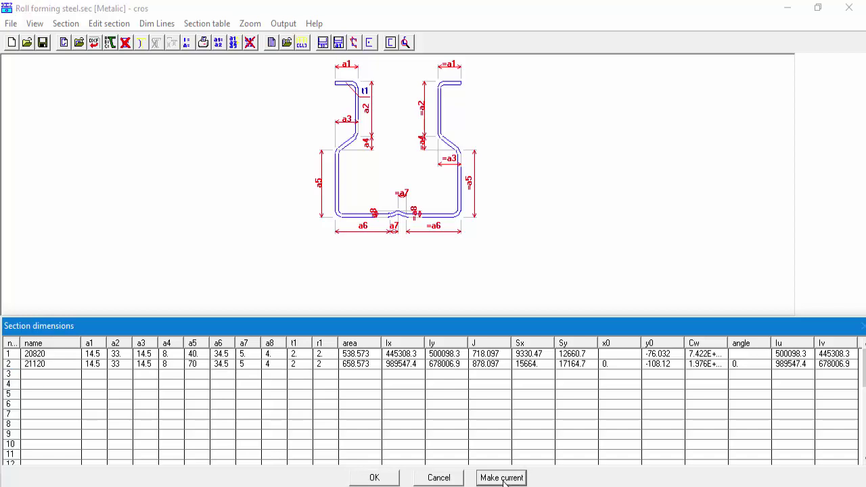
pyautogui.click(376, 478)
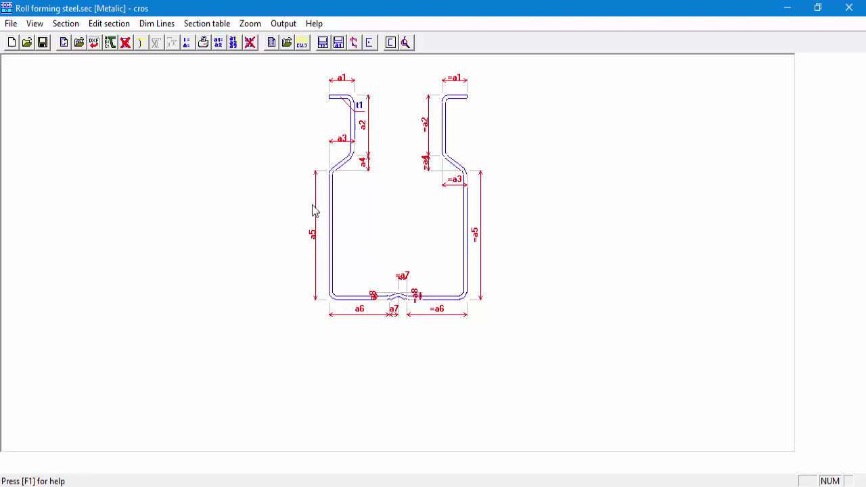
pyautogui.click(323, 43)
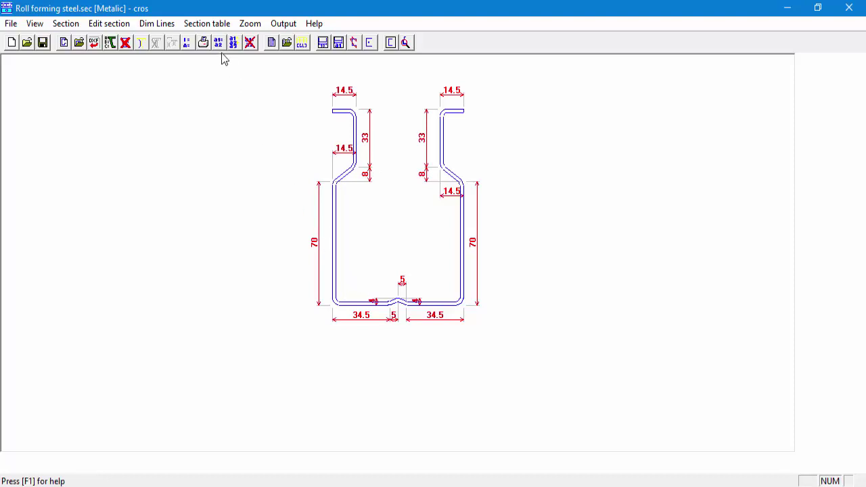
pyautogui.click(212, 24)
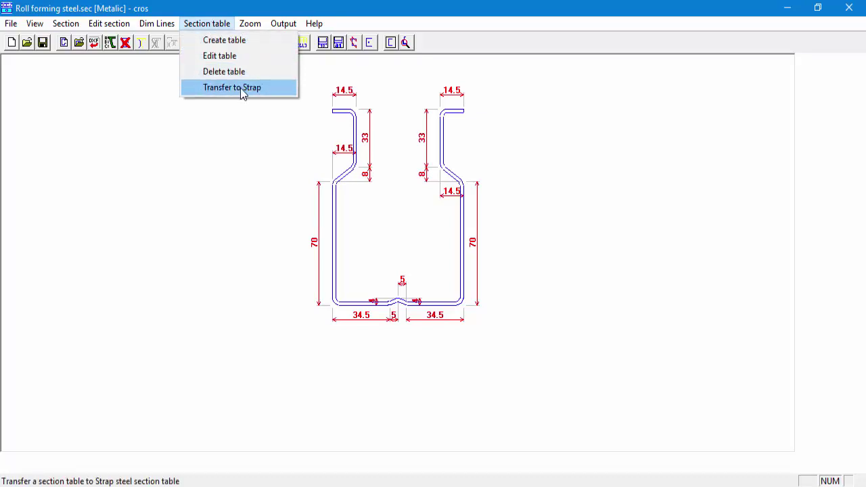
# Transfer the second Metalic table's 2 sections, in millimetres, to STRAP's cold-formed table.
pyautogui.click(240, 87)
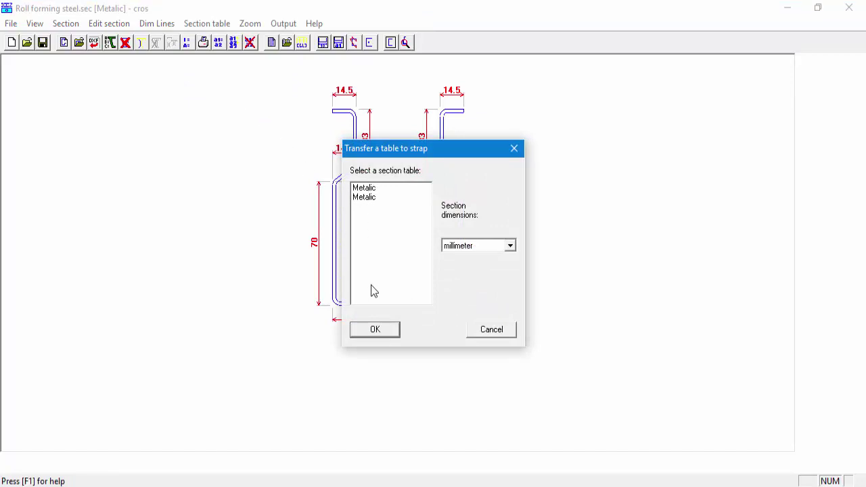
pyautogui.click(369, 198)
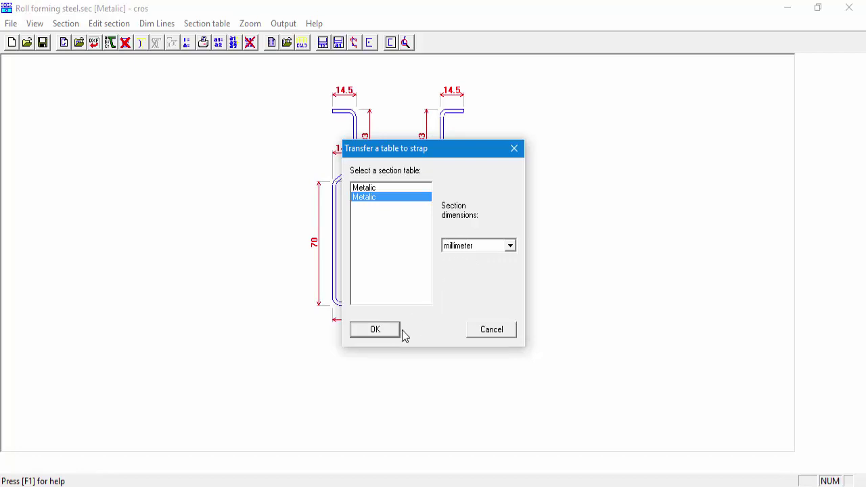
pyautogui.click(377, 330)
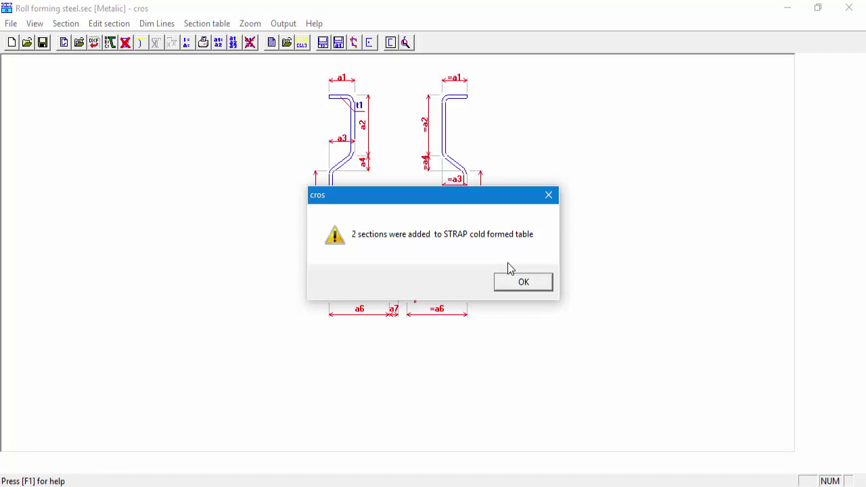
pyautogui.click(513, 284)
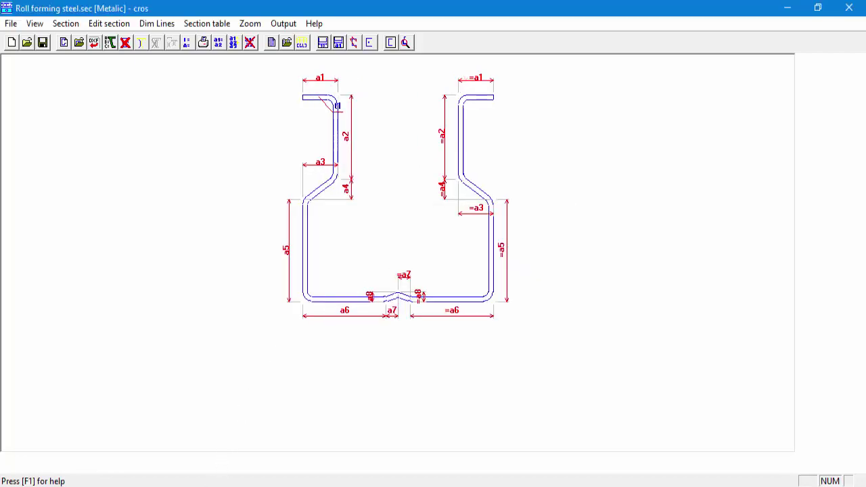
# Return to STRAP and open the Cold formed structure model.
pyautogui.moveTo(209, 486)
pyautogui.click(181, 418)
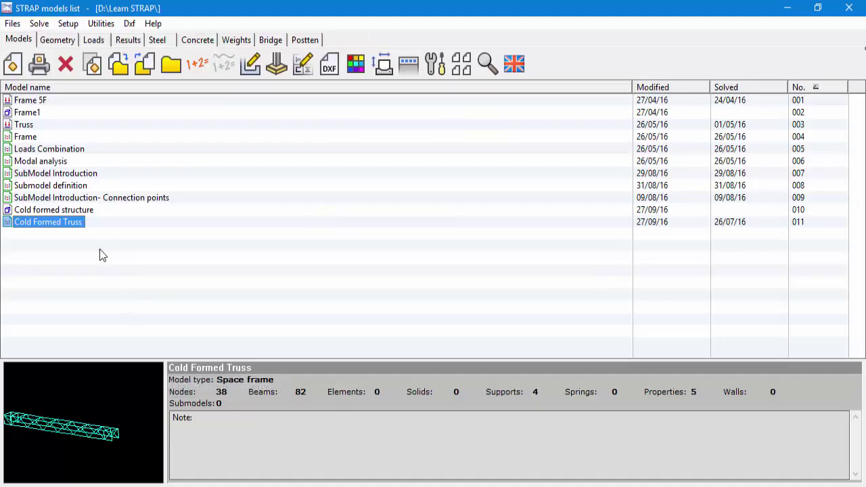
pyautogui.click(64, 210)
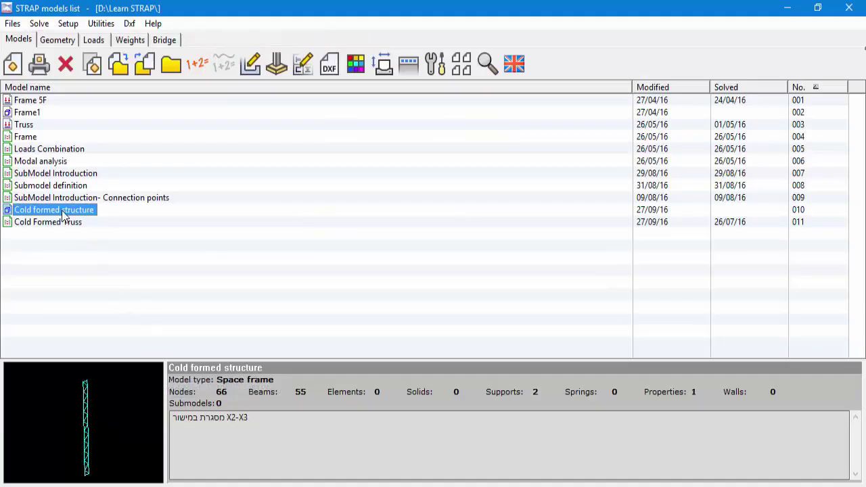
pyautogui.doubleClick(63, 210)
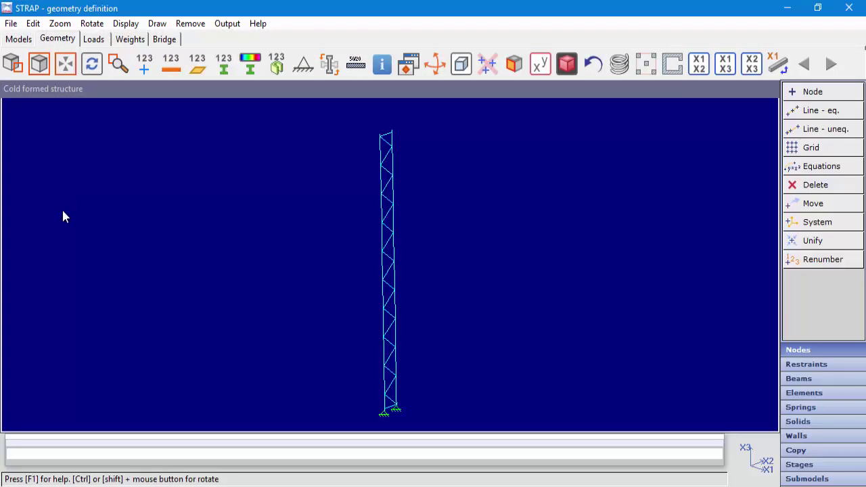
# Define beam property 1 as the Metalic 20820 section from the steel tables.
pyautogui.click(802, 379)
pyautogui.click(817, 187)
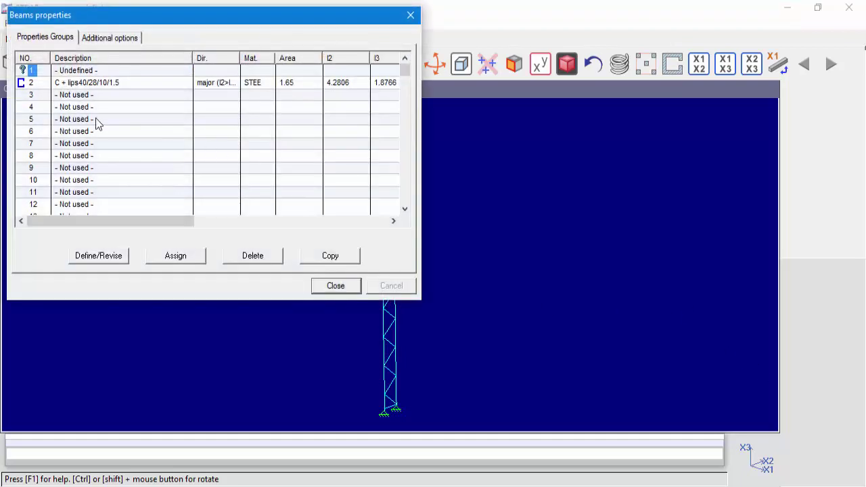
pyautogui.doubleClick(30, 70)
pyautogui.click(189, 142)
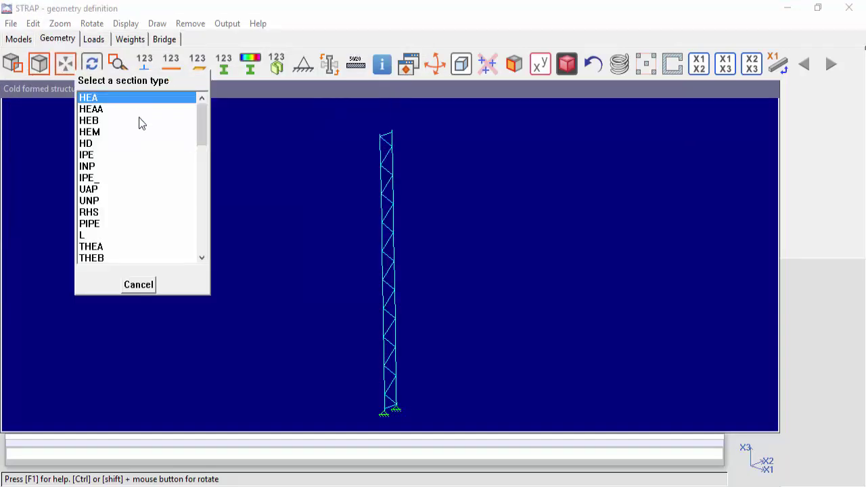
pyautogui.moveTo(205, 118); pyautogui.dragTo(203, 253)
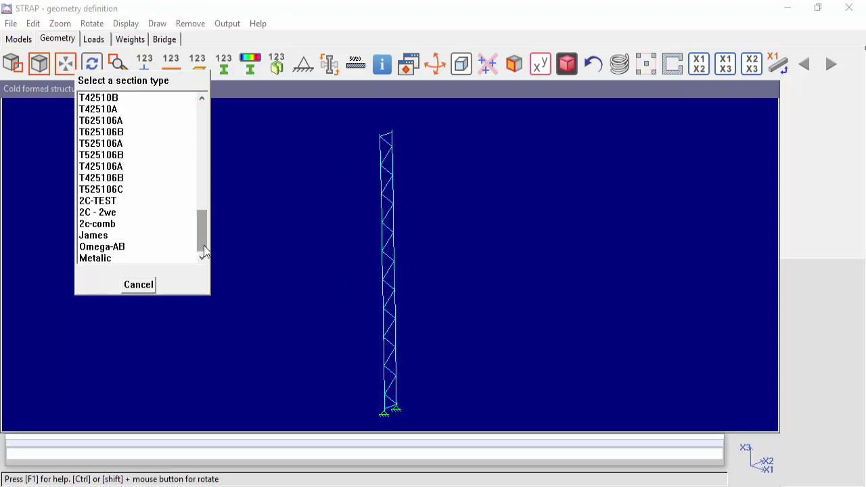
pyautogui.click(101, 258)
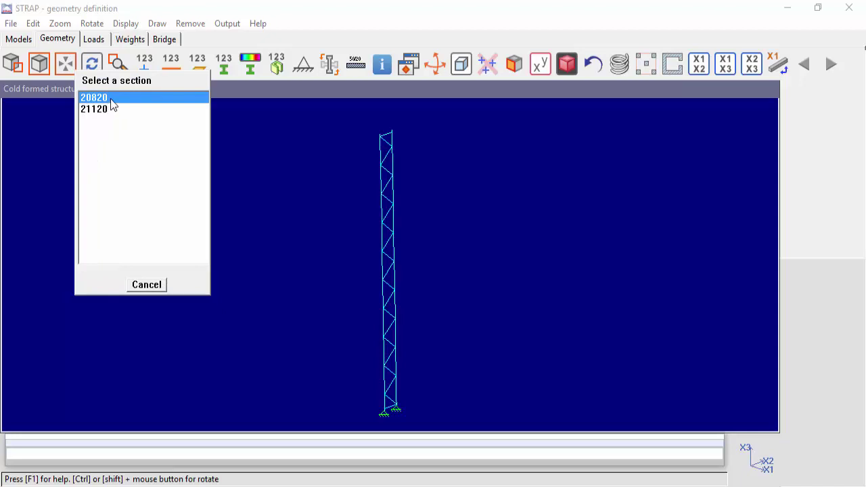
pyautogui.click(94, 98)
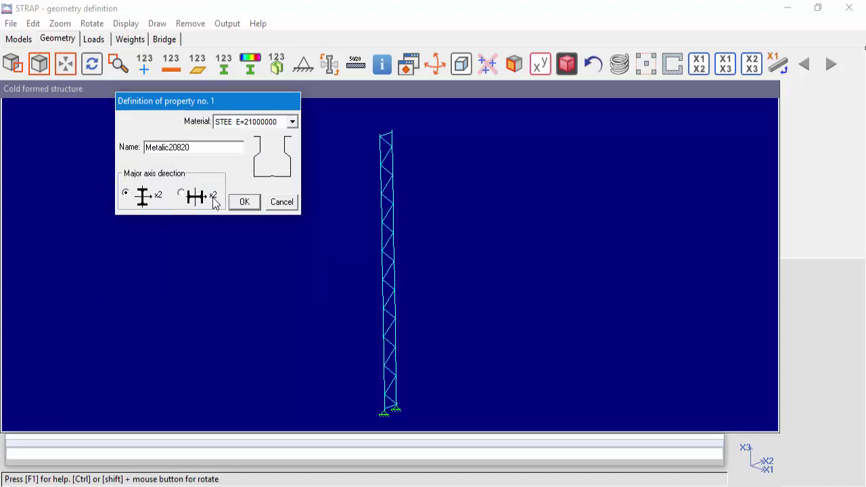
pyautogui.click(243, 204)
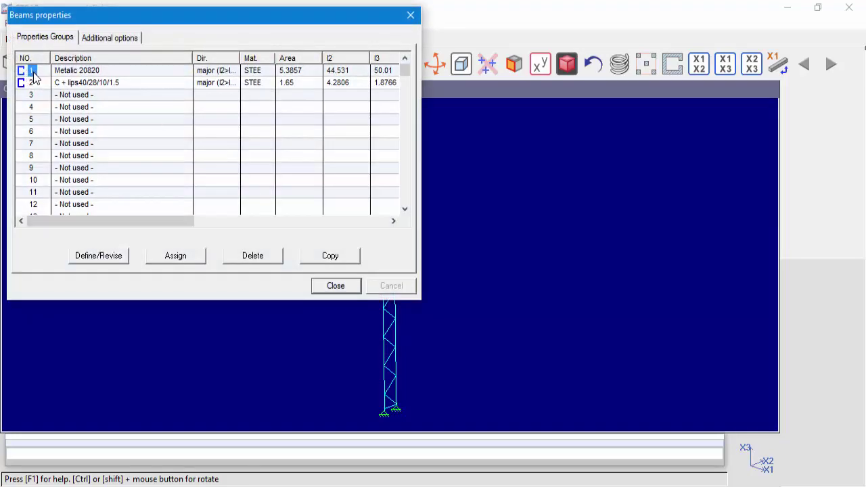
# Label beams with property numbers and inspect the rendered 3-D model.
pyautogui.click(331, 289)
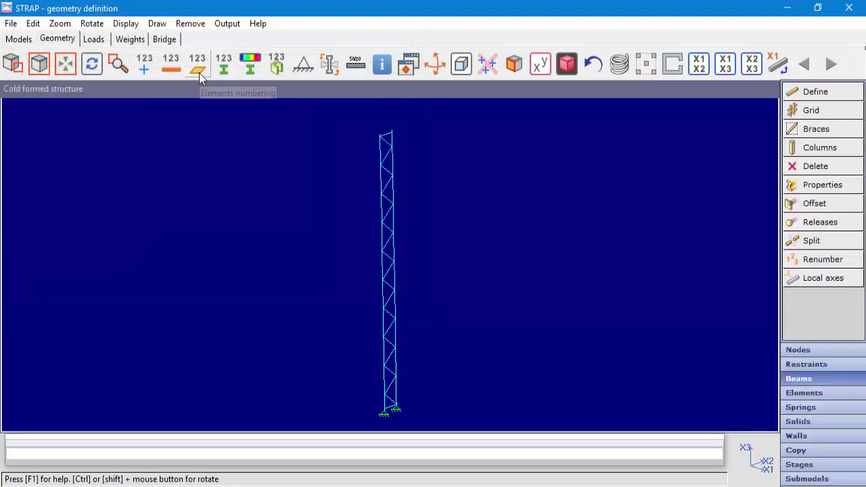
pyautogui.click(224, 66)
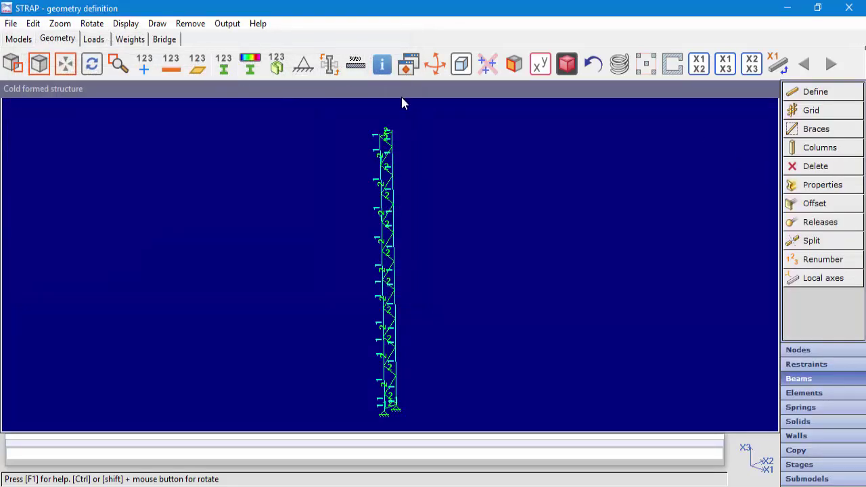
pyautogui.click(564, 63)
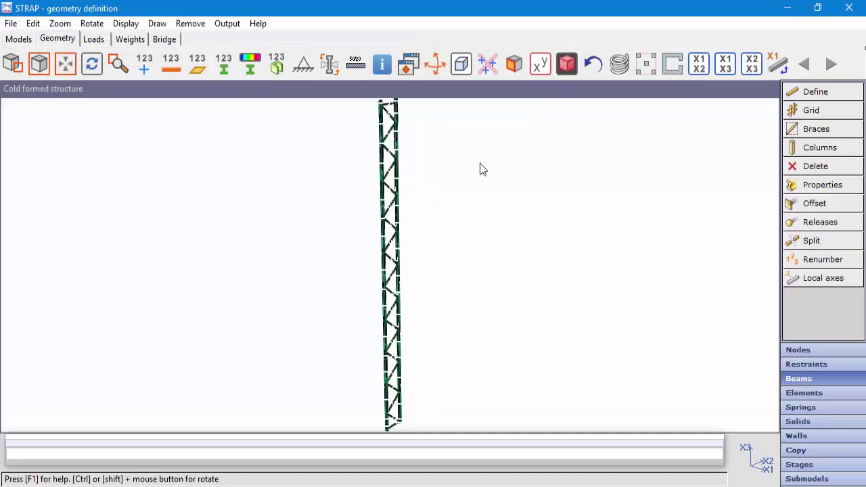
pyautogui.scroll(5, 407, 302)
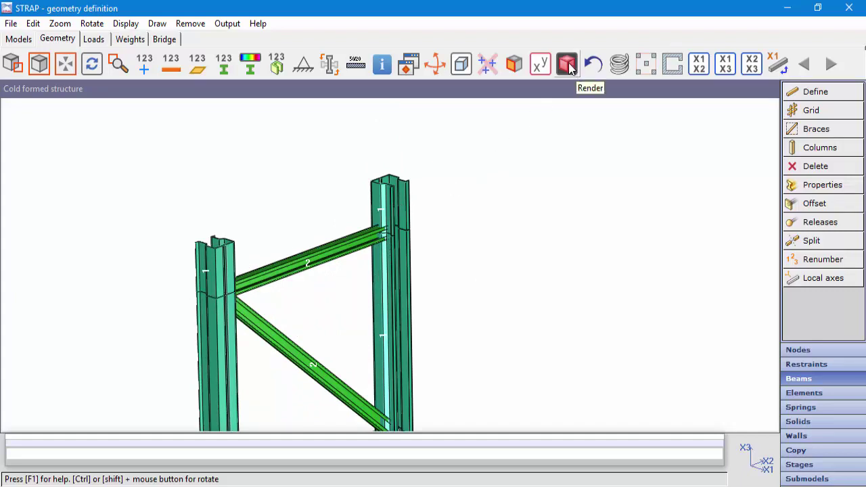
pyautogui.click(568, 62)
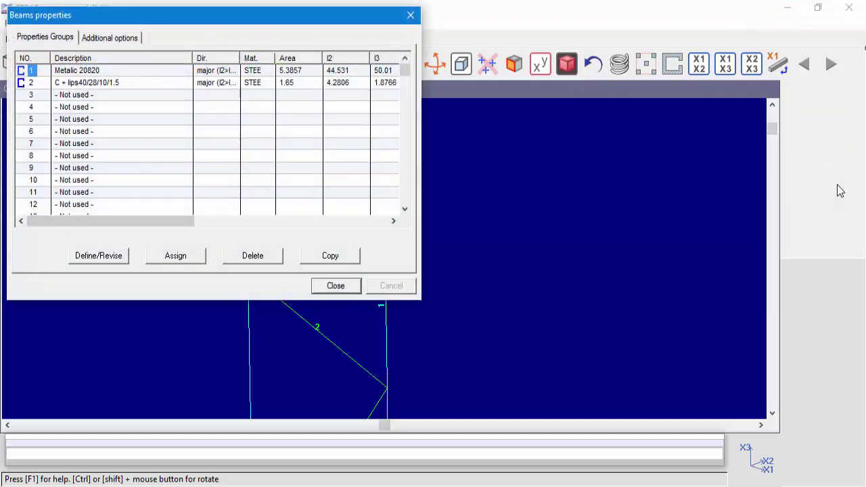
# Redefine property 1 as Metalic 20820 with the alternate major-axis orientation.
pyautogui.doubleClick(42, 75)
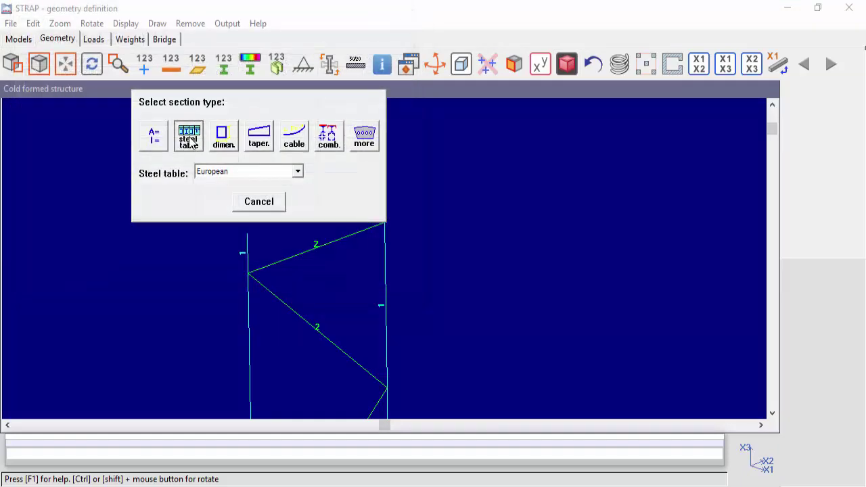
pyautogui.click(189, 140)
pyautogui.doubleClick(135, 260)
pyautogui.doubleClick(146, 99)
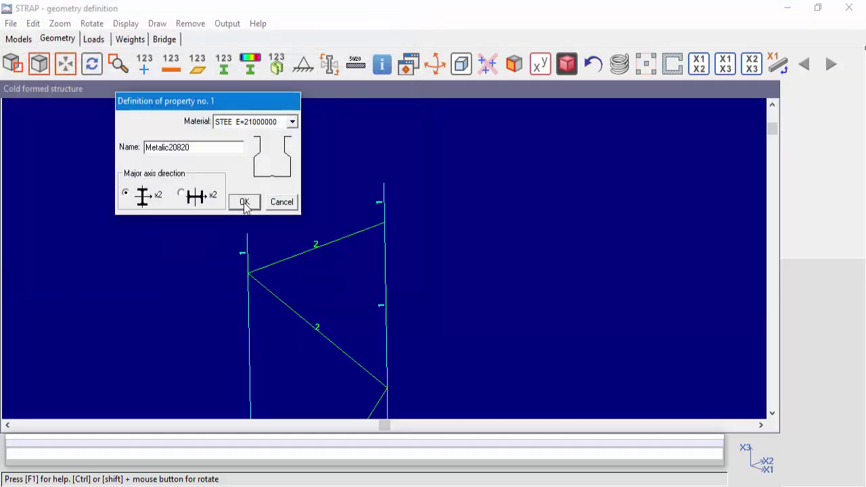
pyautogui.click(182, 195)
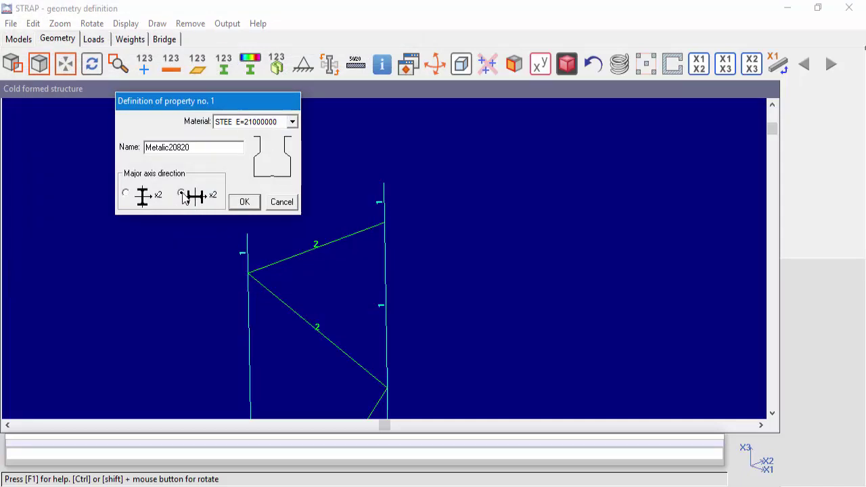
pyautogui.click(245, 202)
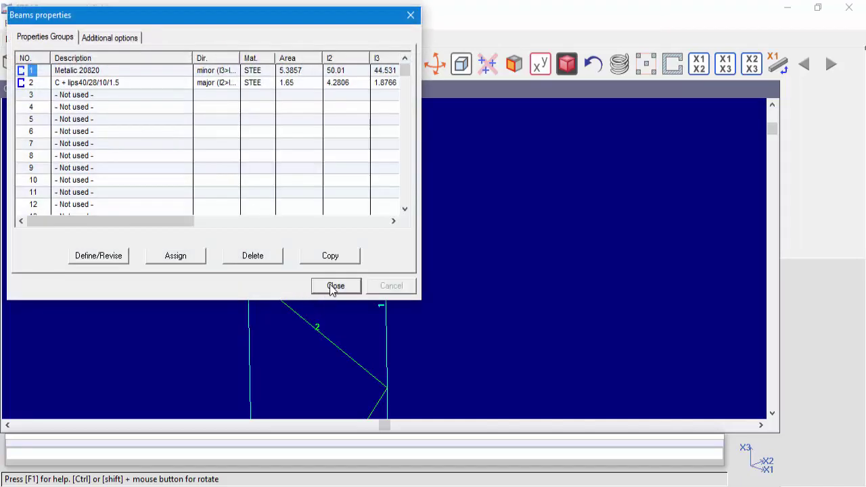
pyautogui.click(335, 285)
# Render and orbit the model to check the rotated sections, then return to wireframe.
pyautogui.click(567, 64)
pyautogui.keyDown('ctrl'); pyautogui.moveTo(453, 223); pyautogui.dragTo(498, 376); pyautogui.keyUp('ctrl')
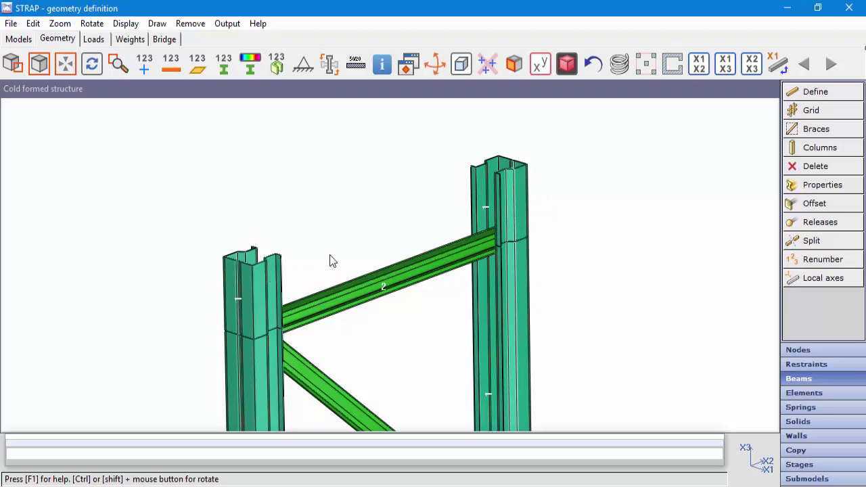
pyautogui.keyDown('ctrl'); pyautogui.moveTo(641, 184); pyautogui.dragTo(561, 272); pyautogui.keyUp('ctrl')
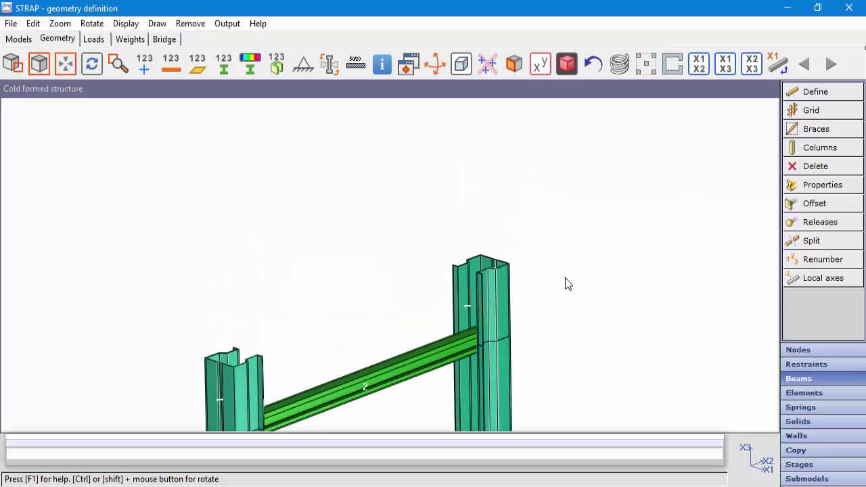
pyautogui.press('Escape')
pyautogui.click(567, 66)
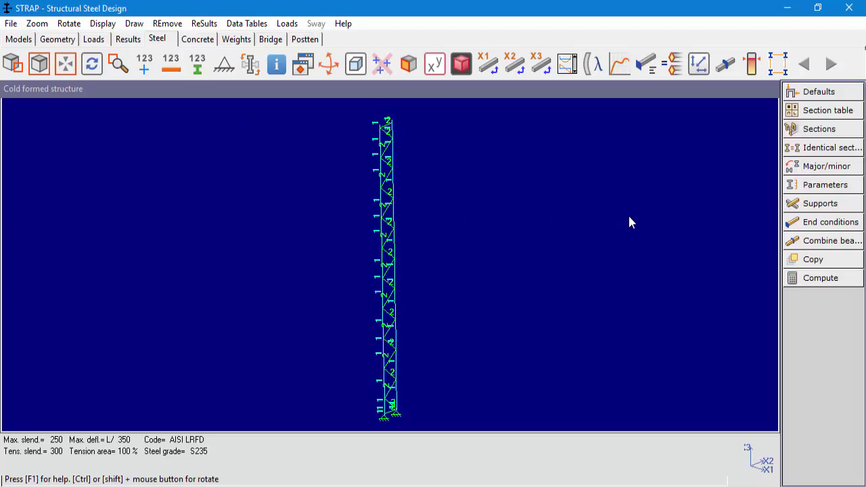
# Set the cold-formed design code to EC3 - Part 1.3 and steel grade S355.
pyautogui.click(812, 92)
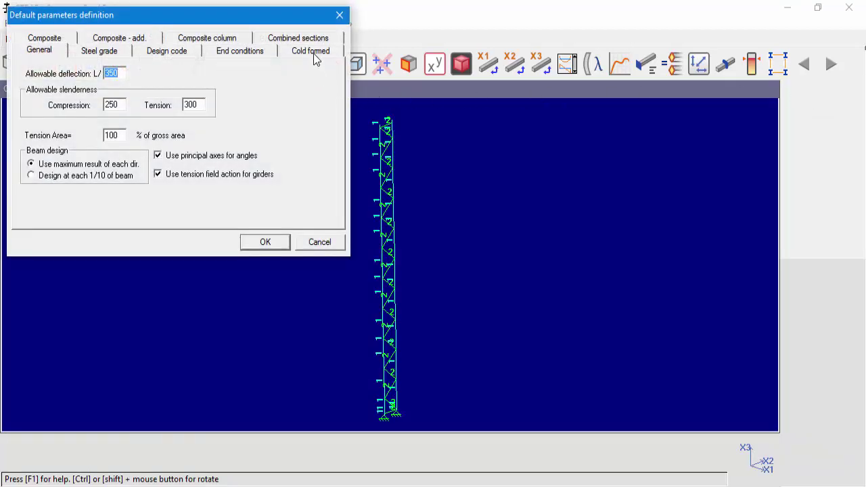
pyautogui.click(313, 56)
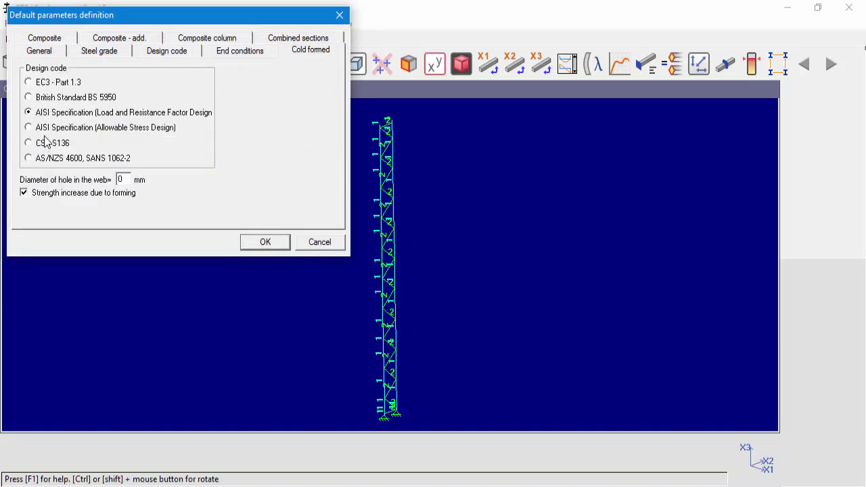
pyautogui.click(41, 86)
pyautogui.click(102, 51)
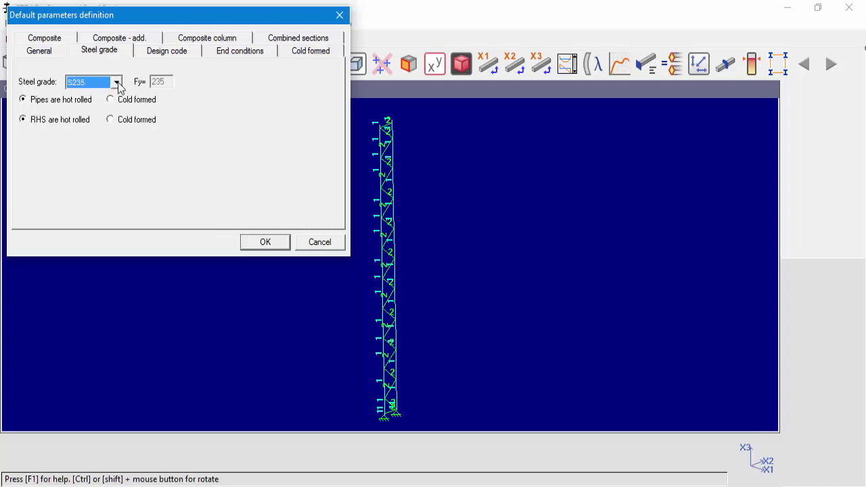
pyautogui.click(116, 81)
pyautogui.click(94, 117)
pyautogui.click(265, 242)
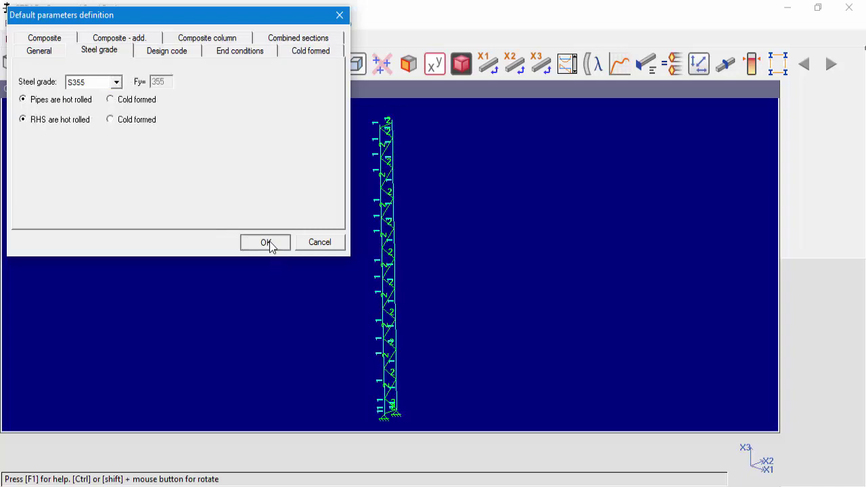
pyautogui.click(265, 242)
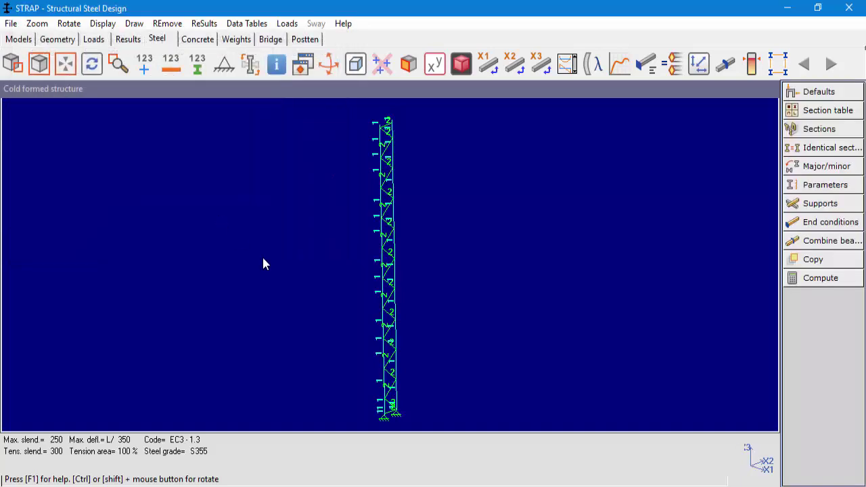
# Show detailed design results for beam 24064 and scroll to its design check table.
pyautogui.rightClick(383, 386)
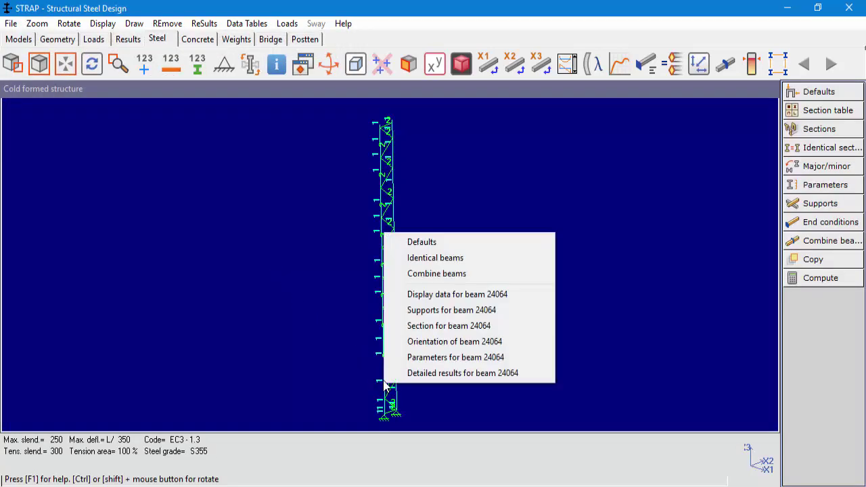
pyautogui.click(416, 374)
pyautogui.click(119, 251)
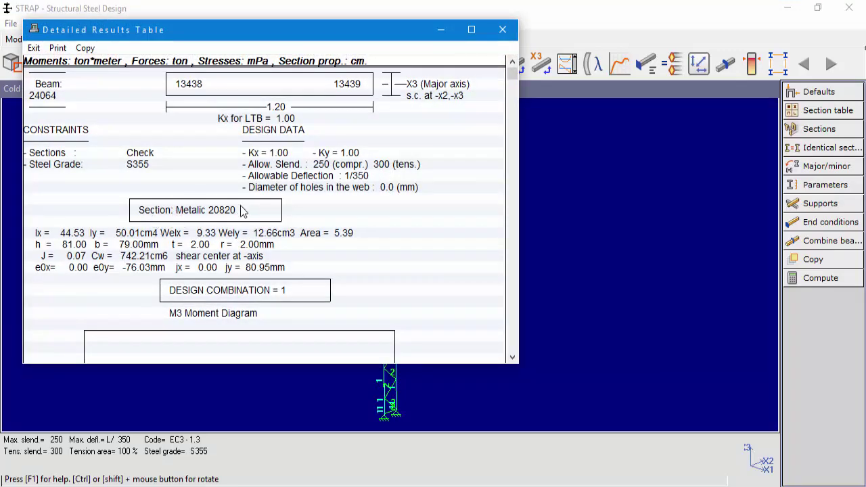
pyautogui.scroll(-1, 234, 226)
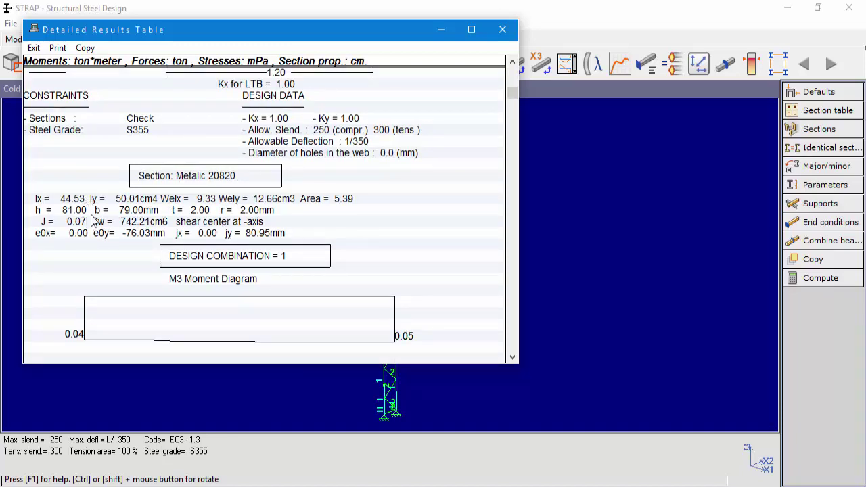
pyautogui.scroll(-5, 93, 220)
pyautogui.scroll(-2, 93, 221)
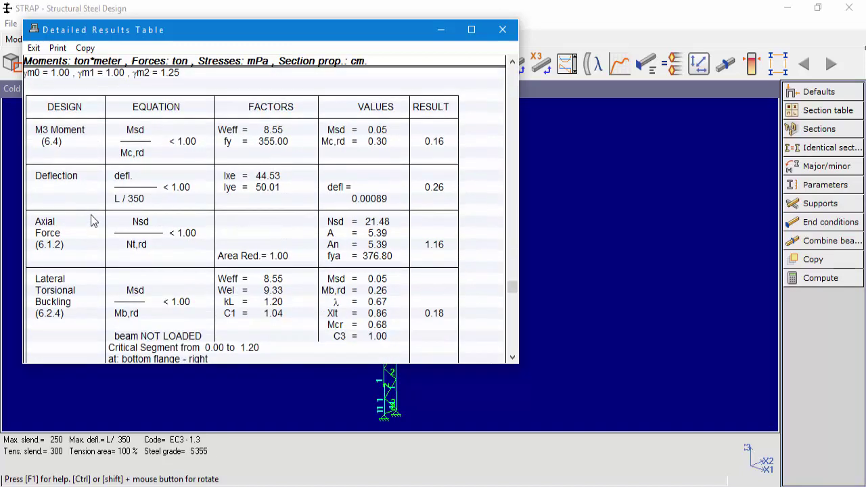